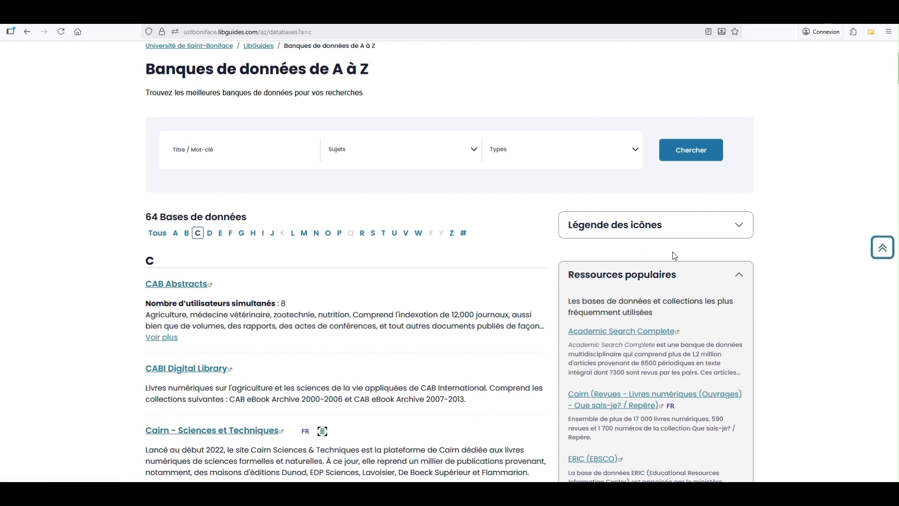
left_click(739, 279)
left_click(739, 279)
left_click(678, 282)
left_click(692, 291)
scroll(561, 312, "down", 2)
scroll(520, 294, "up", 1)
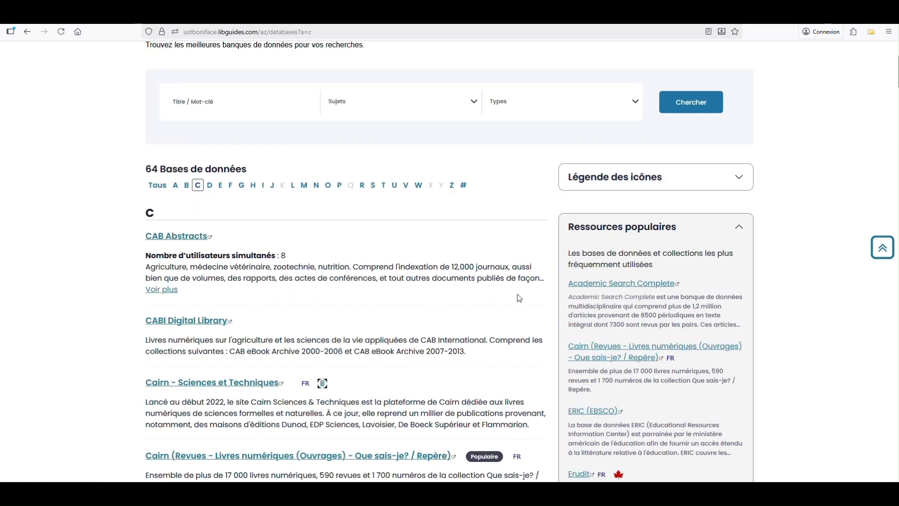
Step: Search the database list for "cairn" and open the Cairn database covering Revues, Livres numériques (Ouvrages) and Que sais-je? / Repère
scroll(518, 295, "up", 1)
left_click(249, 146)
type("cairn")
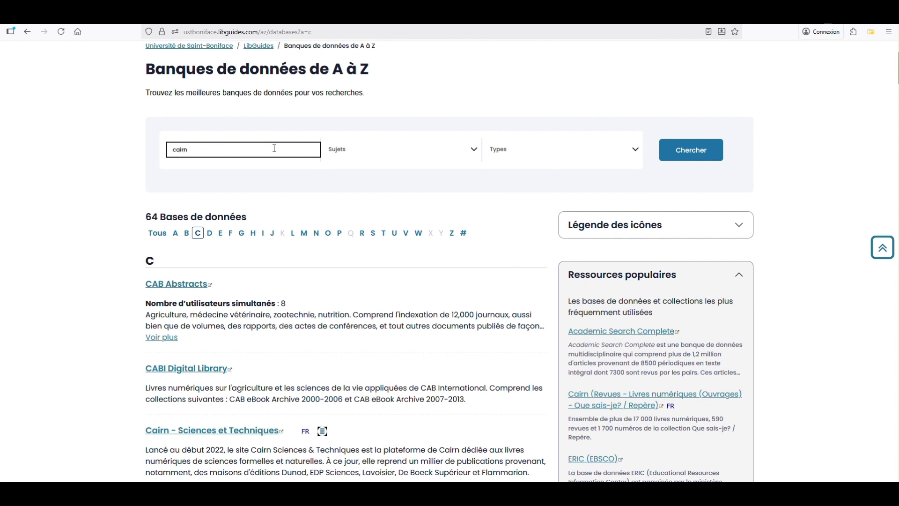
left_click(686, 142)
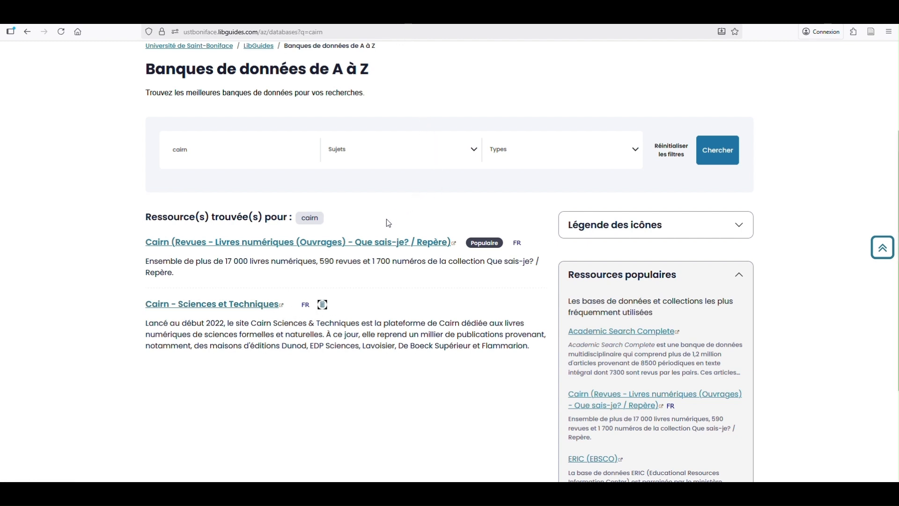
left_click(376, 242)
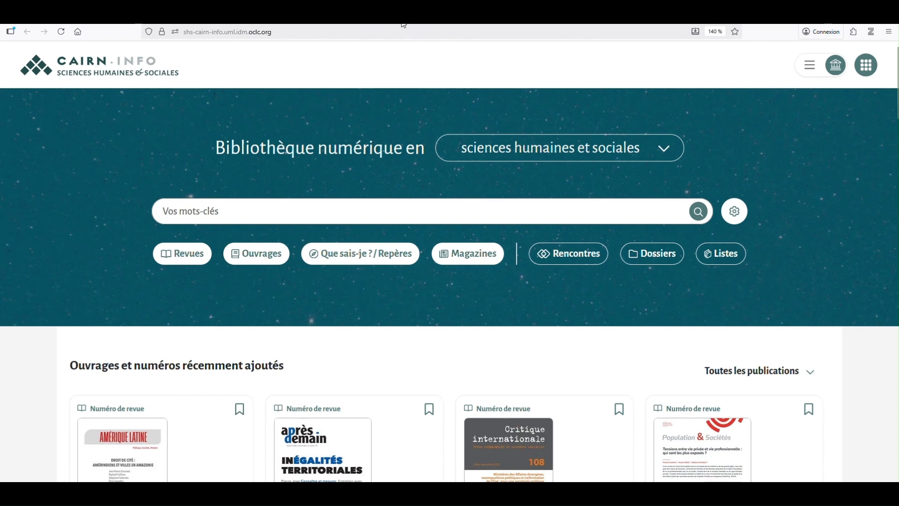
Step: Look over the home page's recent additions and disciplines, and browse the Ouvrages publications list
scroll(161, 242, "down", 2)
scroll(173, 296, "down", 7)
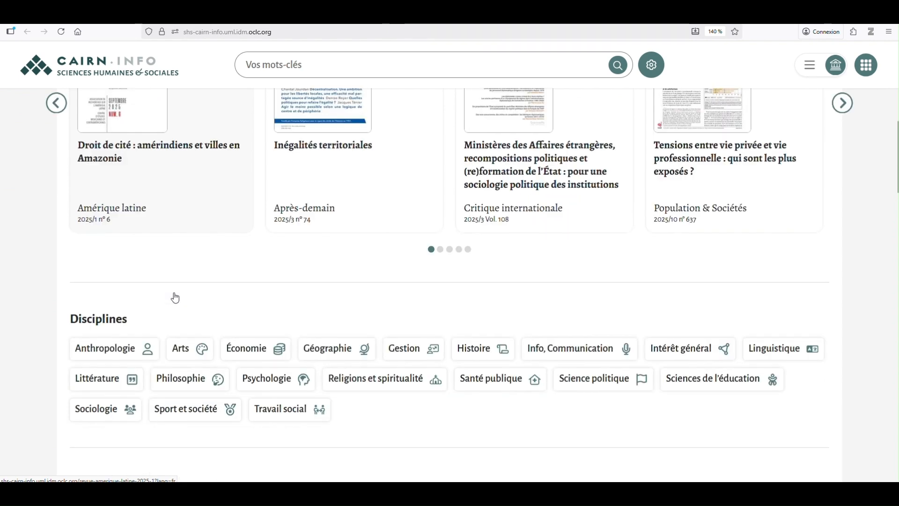
scroll(203, 330, "up", 8)
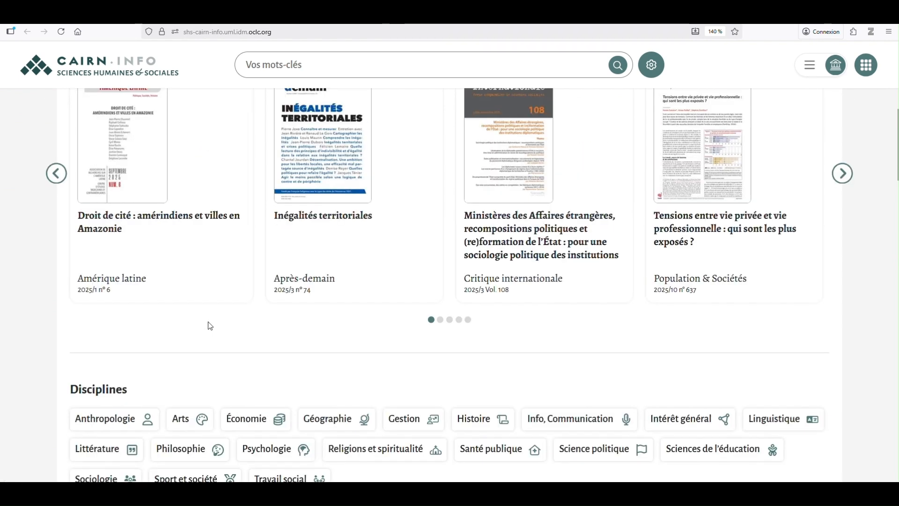
scroll(198, 180, "up", 2)
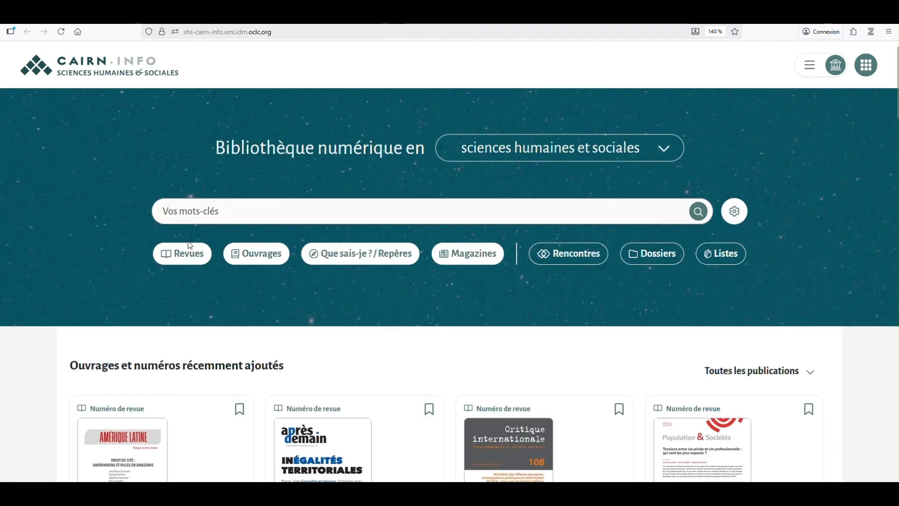
left_click(256, 253)
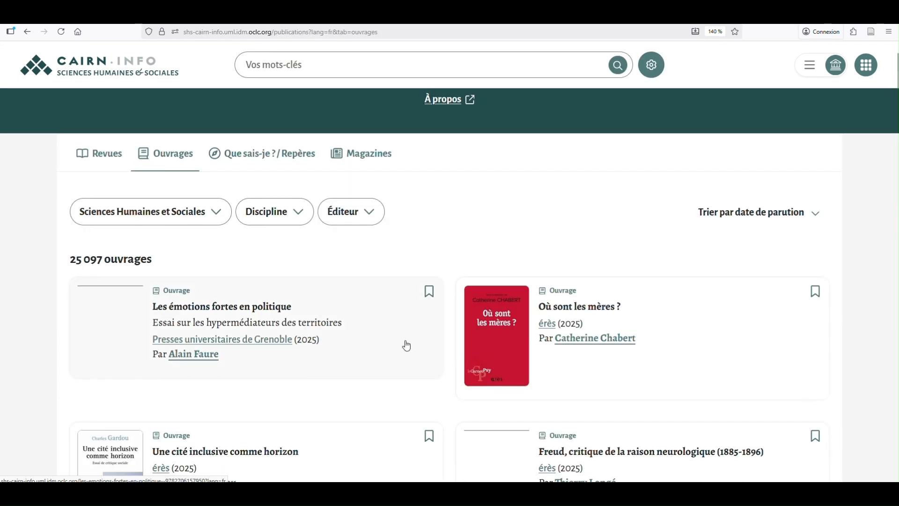
scroll(406, 341, "down", 1)
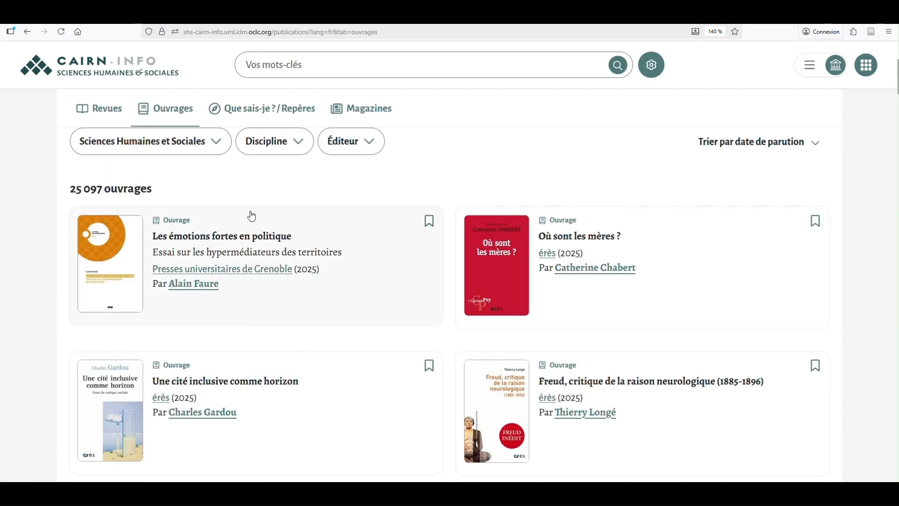
scroll(347, 216, "up", 2)
scroll(351, 229, "up", 2)
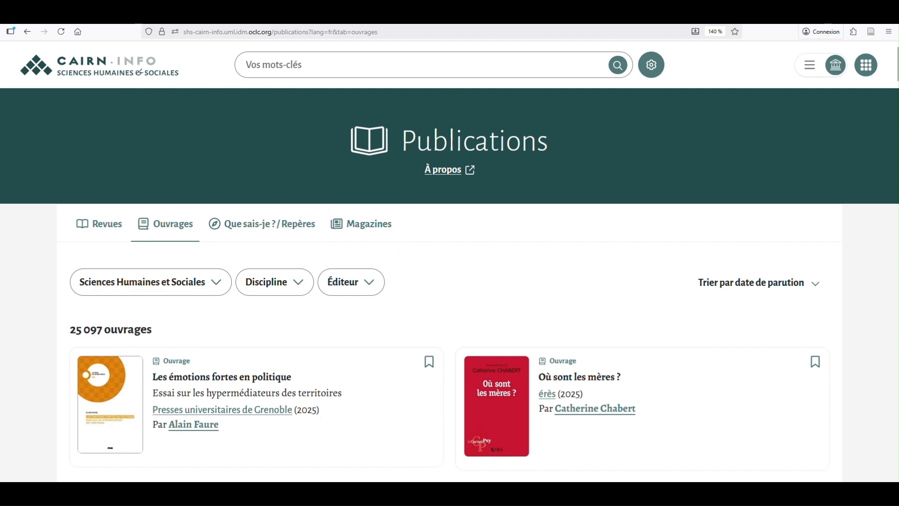
scroll(428, 315, "down", 5)
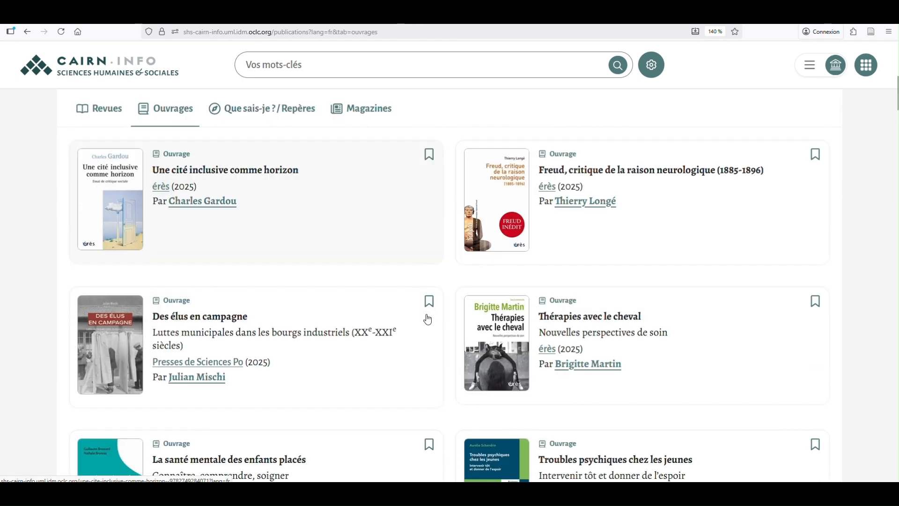
scroll(428, 318, "up", 6)
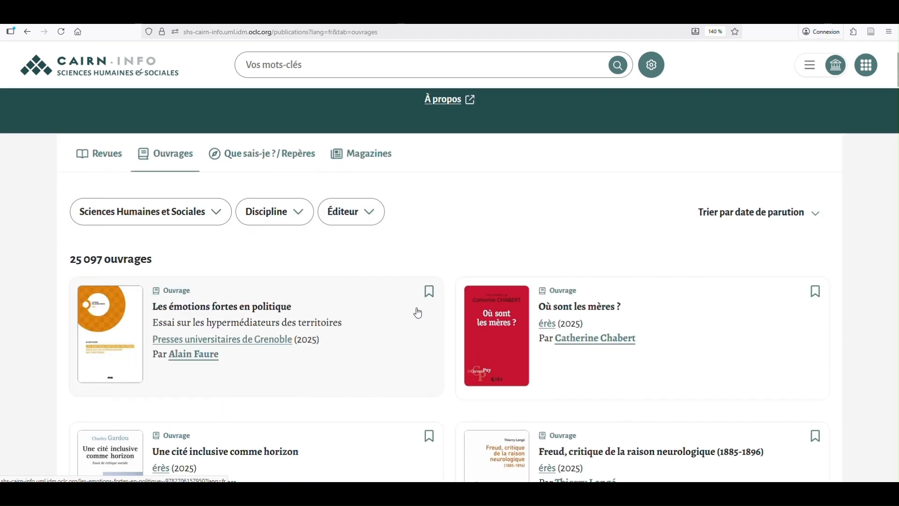
Step: Browse the Que sais-je ? / Repères publications list to examine its recent titles
left_click(295, 159)
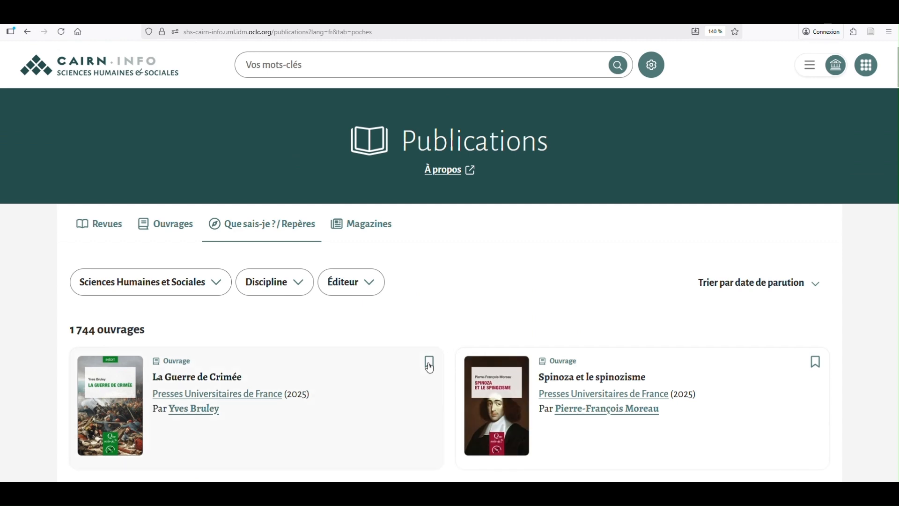
scroll(487, 333, "down", 2)
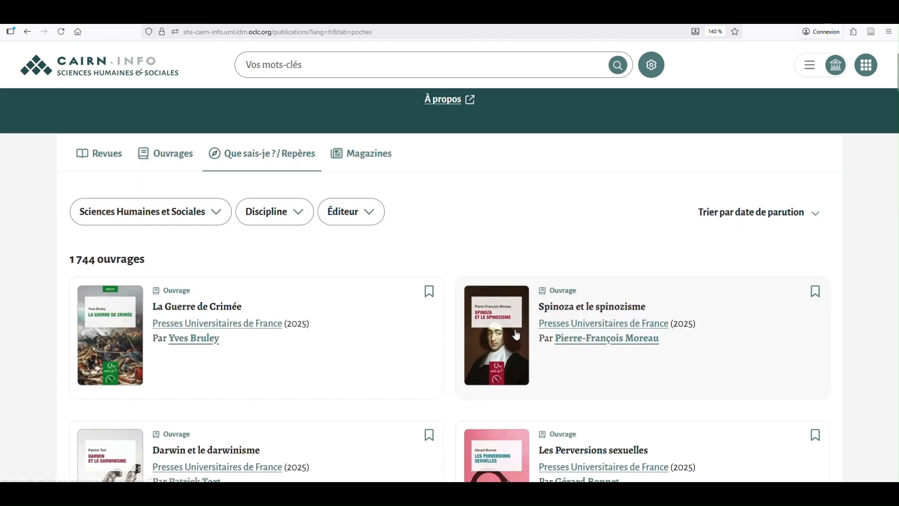
scroll(407, 357, "down", 1)
scroll(401, 358, "down", 3)
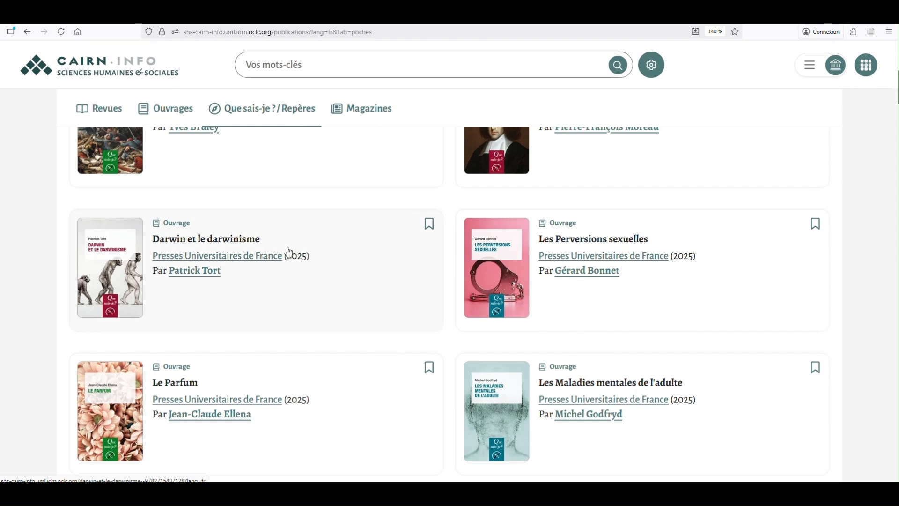
scroll(343, 351, "down", 3)
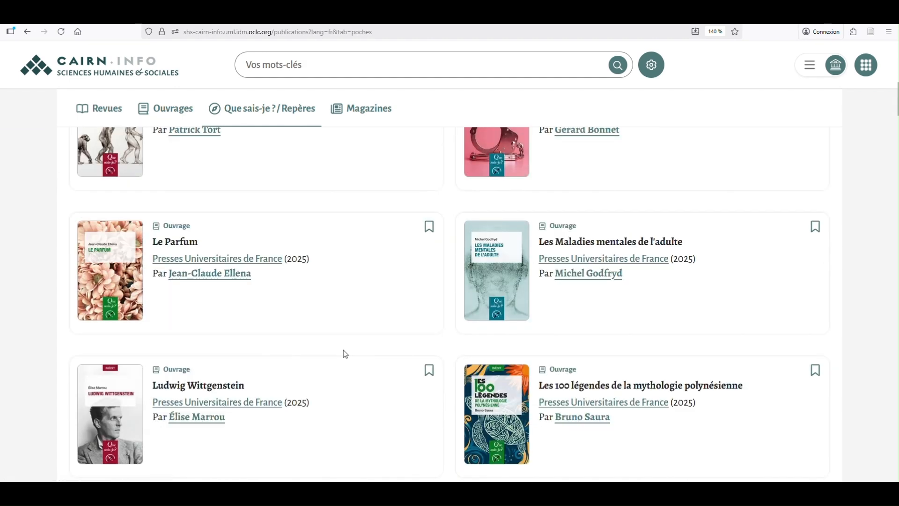
scroll(344, 354, "down", 4)
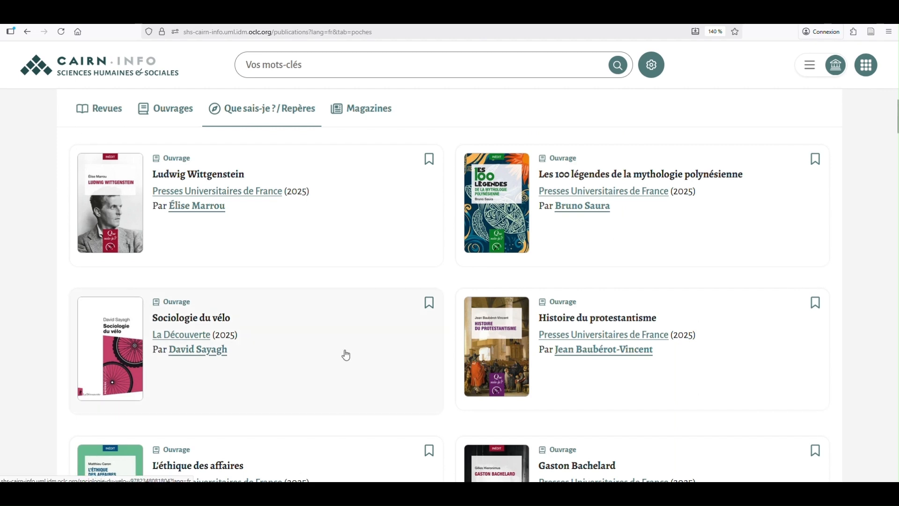
scroll(396, 356, "up", 3)
scroll(396, 359, "up", 6)
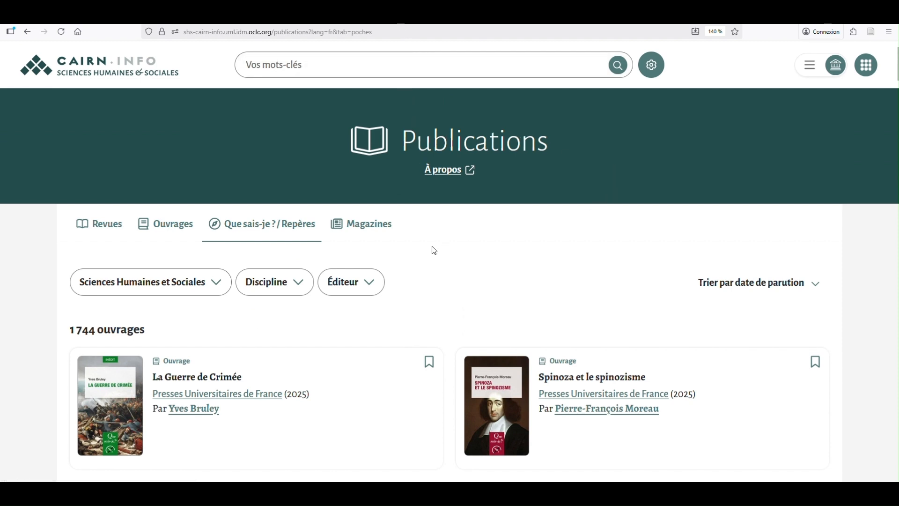
Step: Open the advanced search and add "traité de Versailles" as a Texte intégral term to the search box
left_click(654, 71)
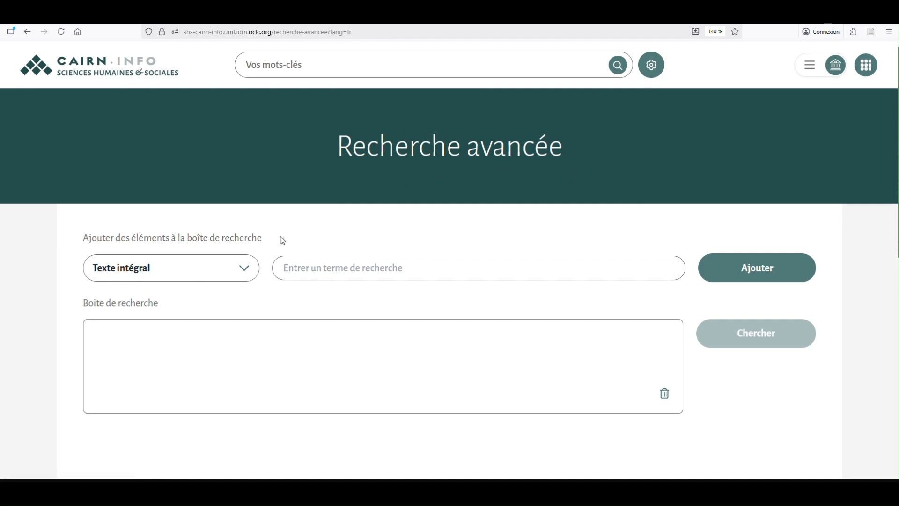
left_click(245, 281)
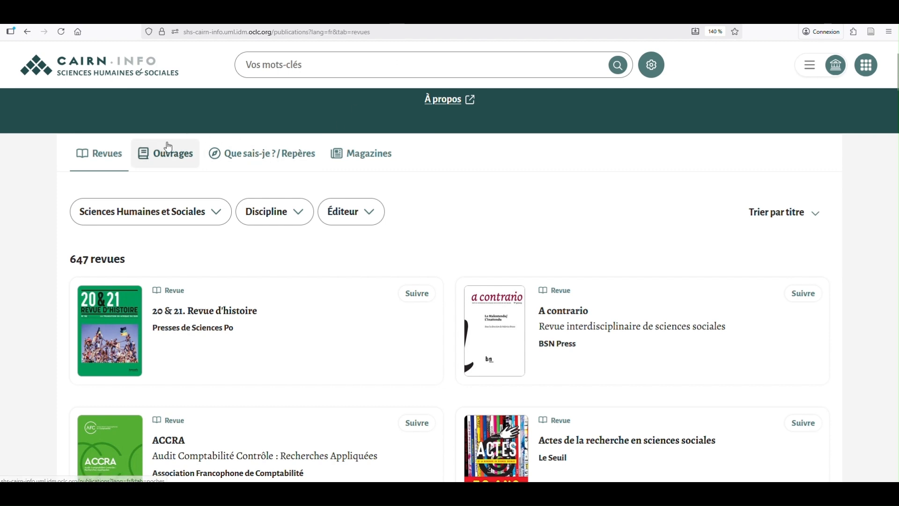
left_click(163, 159)
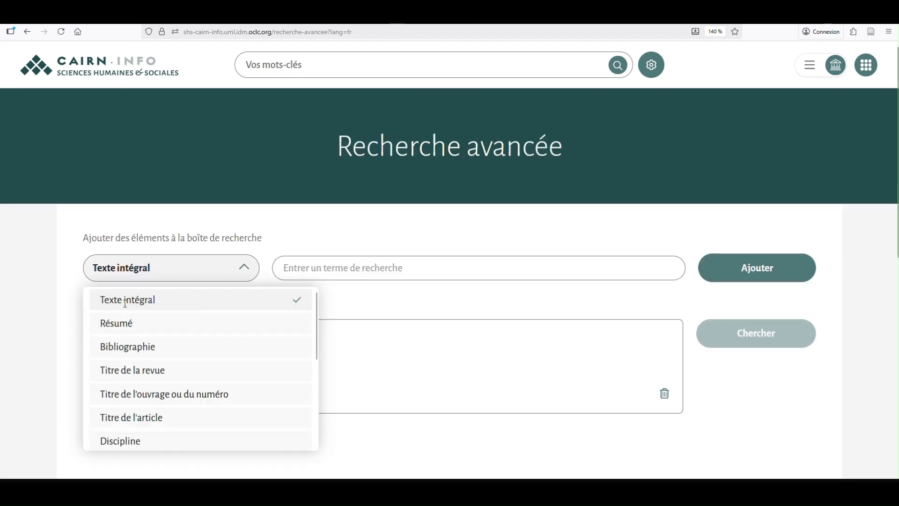
left_click(125, 300)
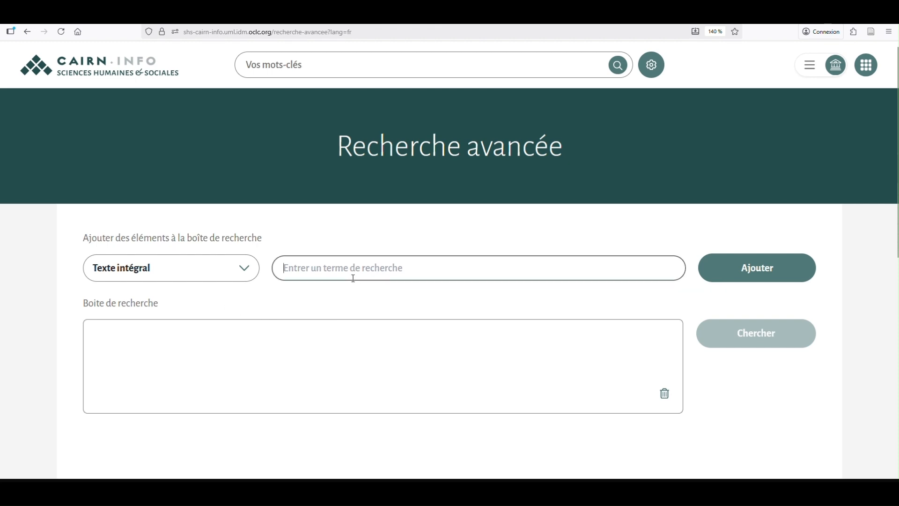
type("tr")
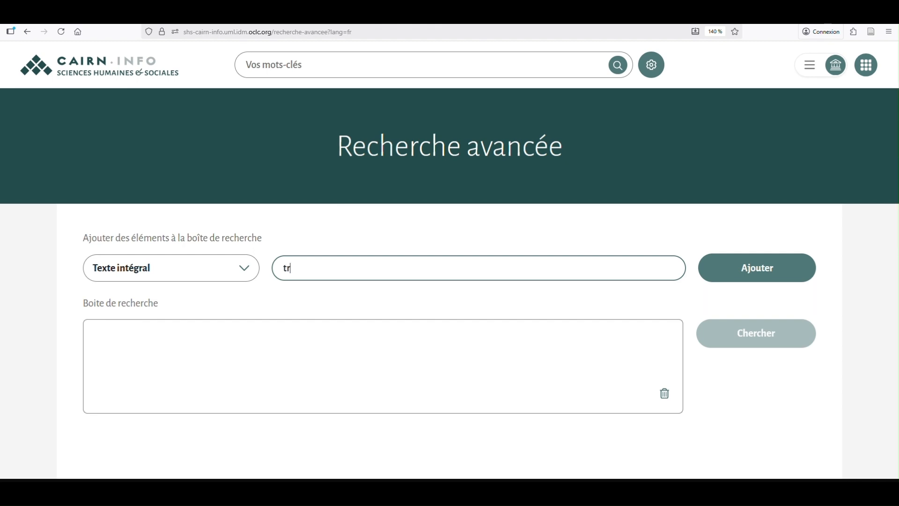
type("aité de V")
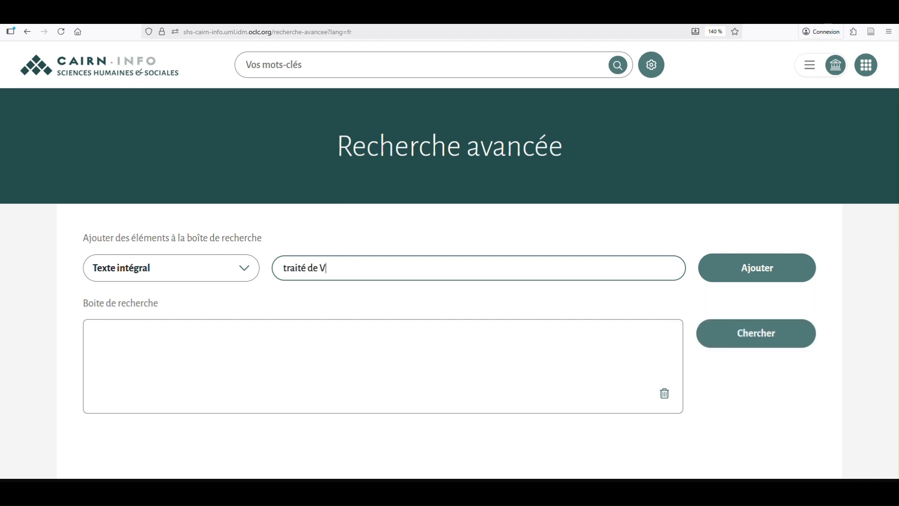
type("ersailles")
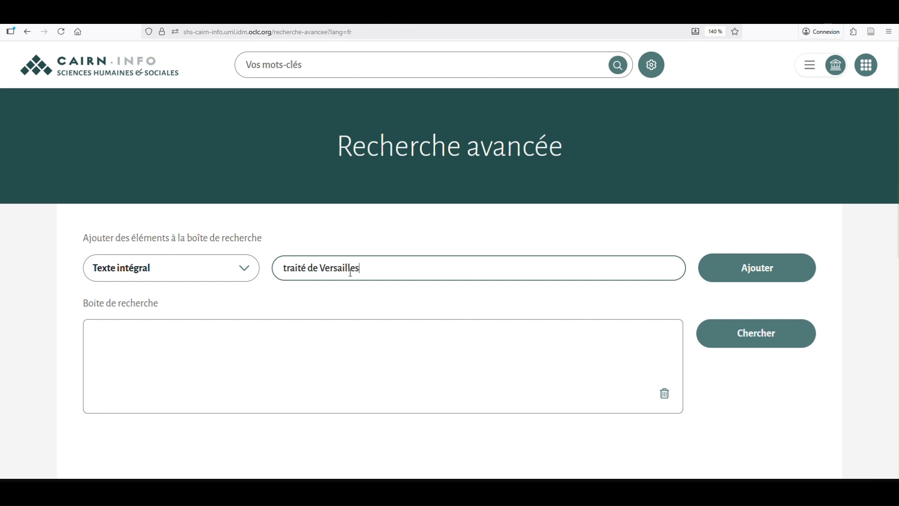
left_click(724, 274)
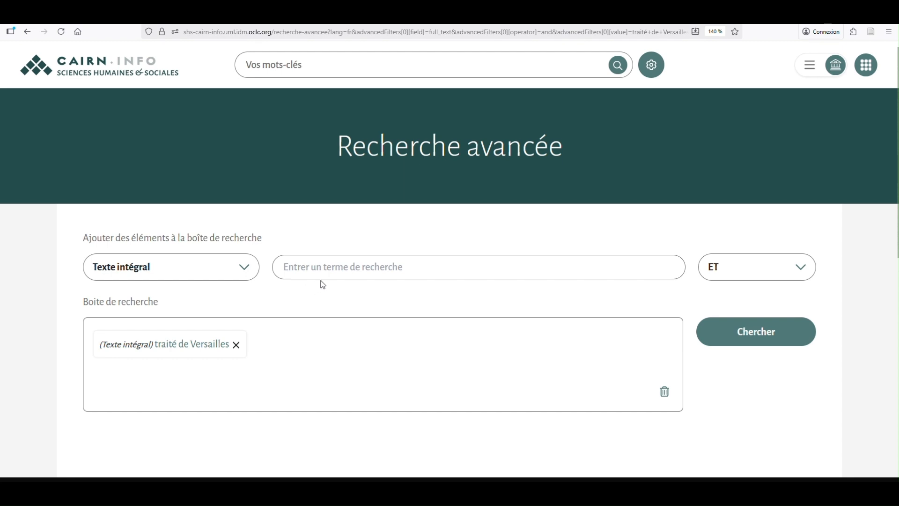
Step: Add the Texte intégral term "économie" with the ET operator and run the advanced search
left_click(354, 268)
type("é")
type("conom")
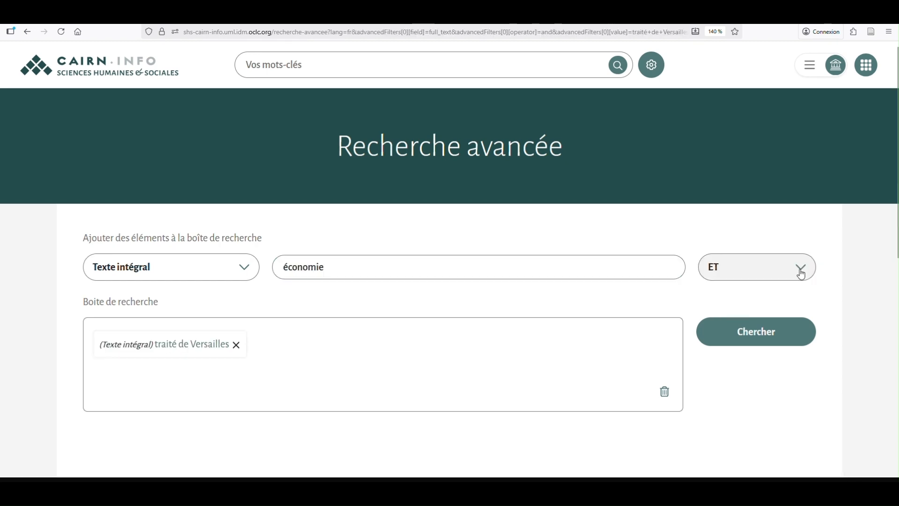
left_click(801, 273)
left_click(801, 274)
key("Return")
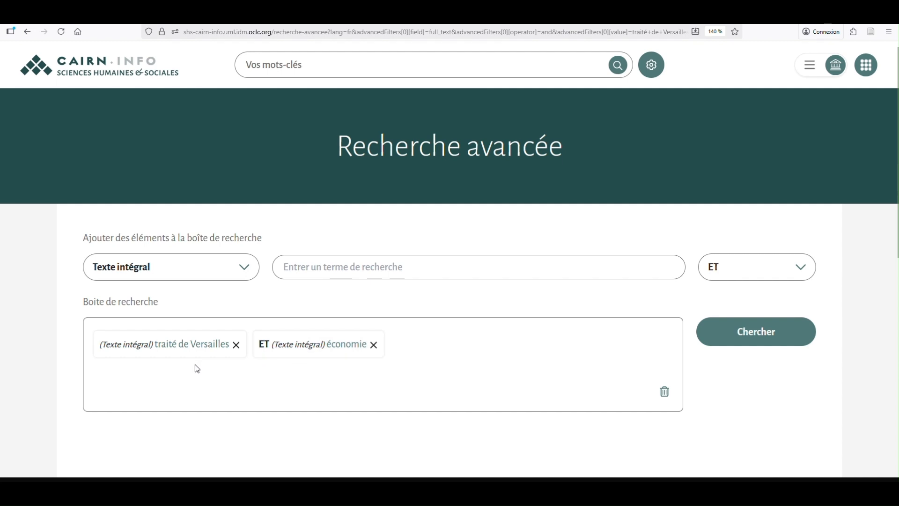
left_click_drag(273, 345, 254, 348)
left_click(272, 356)
left_click(755, 347)
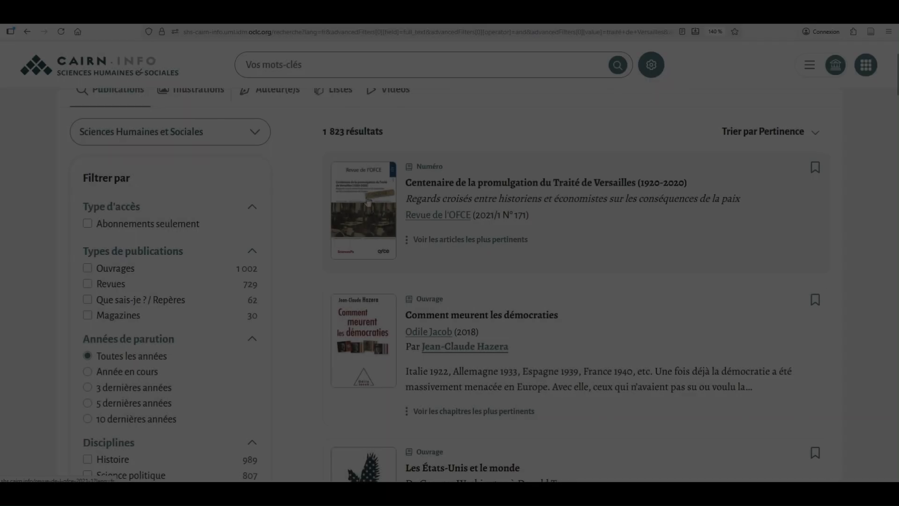
Step: Limit the search results to publications from the last ten years (10 dernières années)
scroll(166, 332, "down", 2)
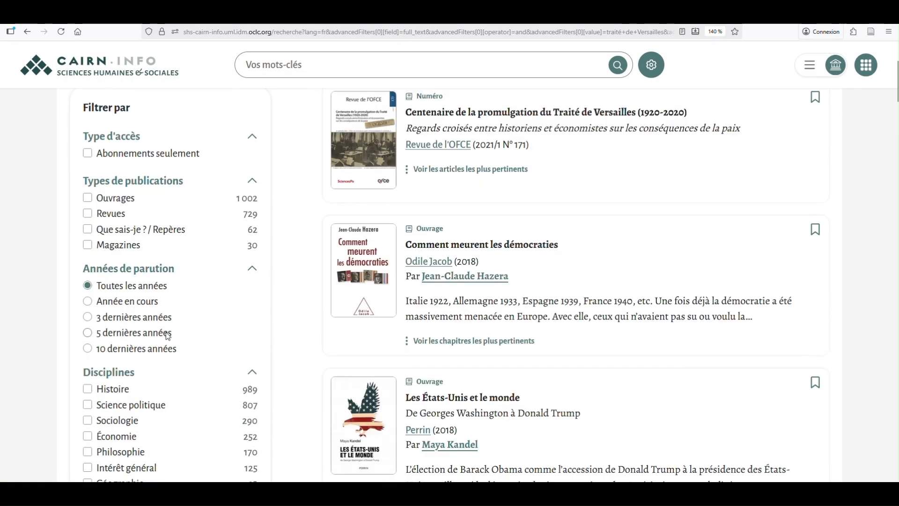
left_click(88, 350)
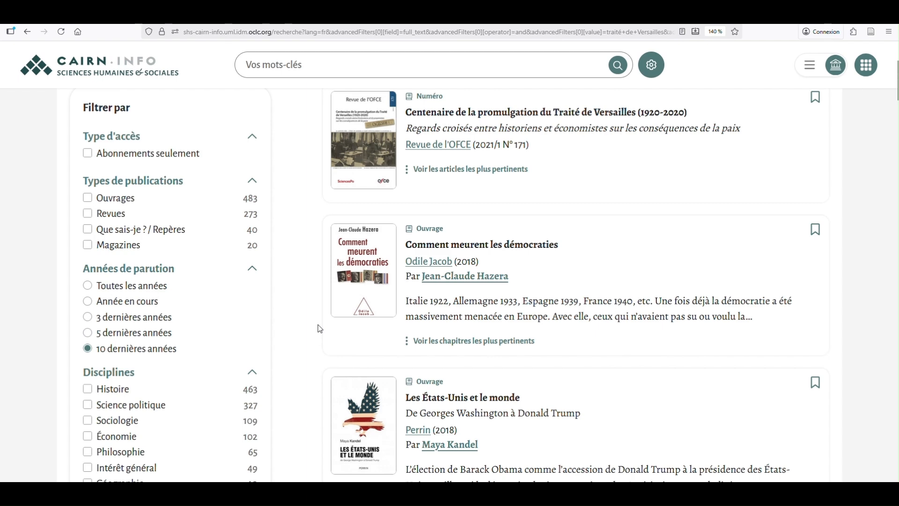
scroll(319, 328, "up", 2)
scroll(320, 328, "down", 1)
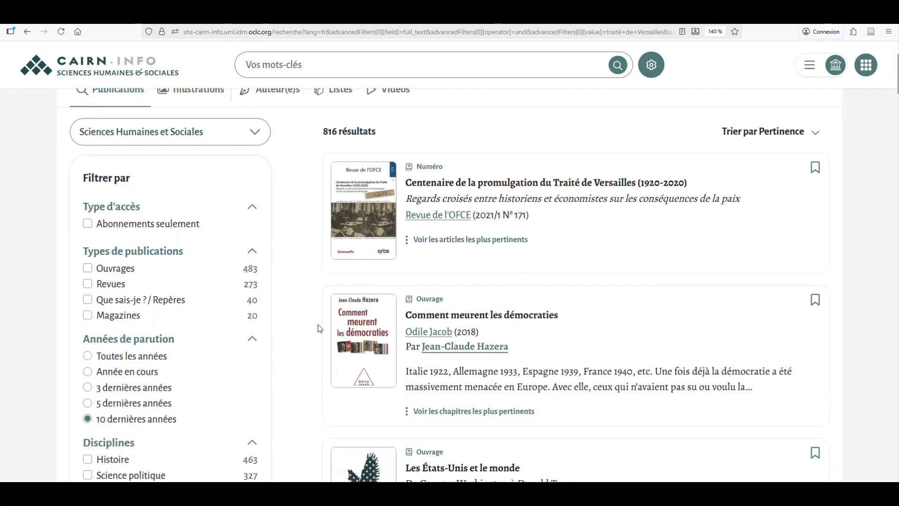
Step: Restrict the results to Que sais-je ? / Repères publications and sort them by Date de parution
left_click(176, 305)
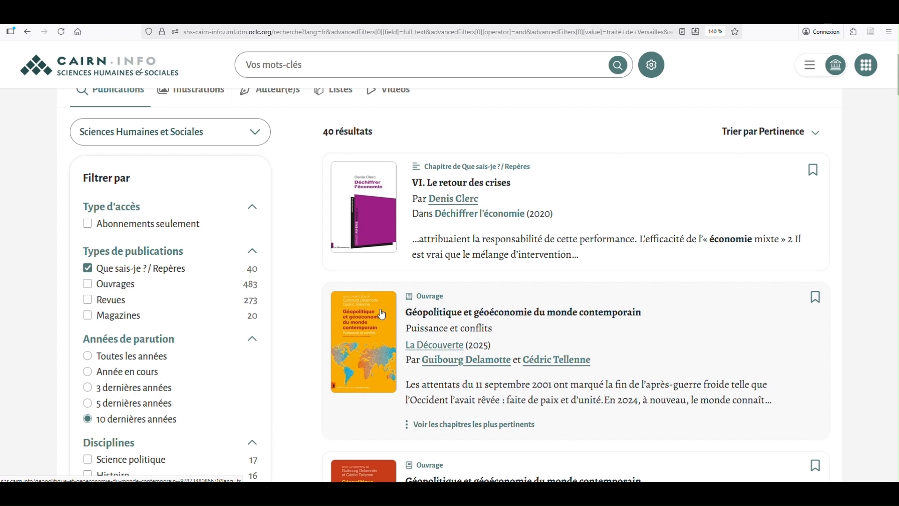
left_click(777, 135)
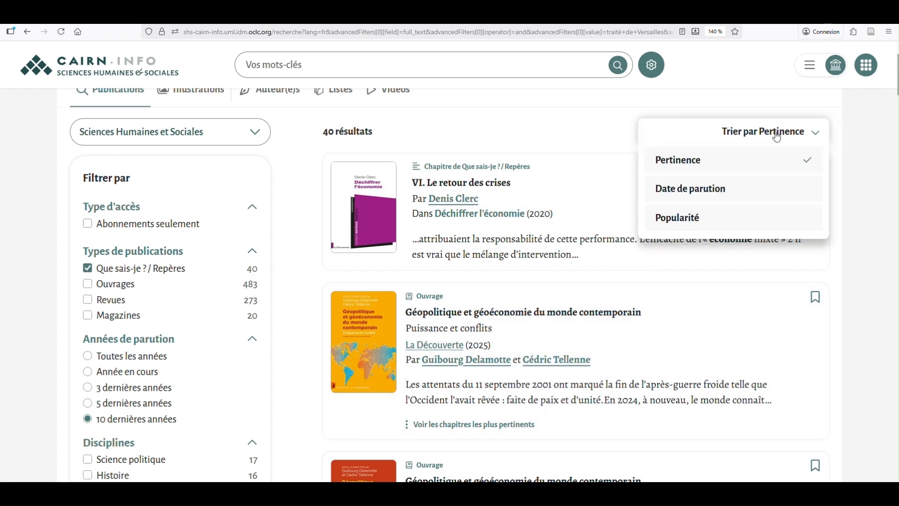
left_click(718, 191)
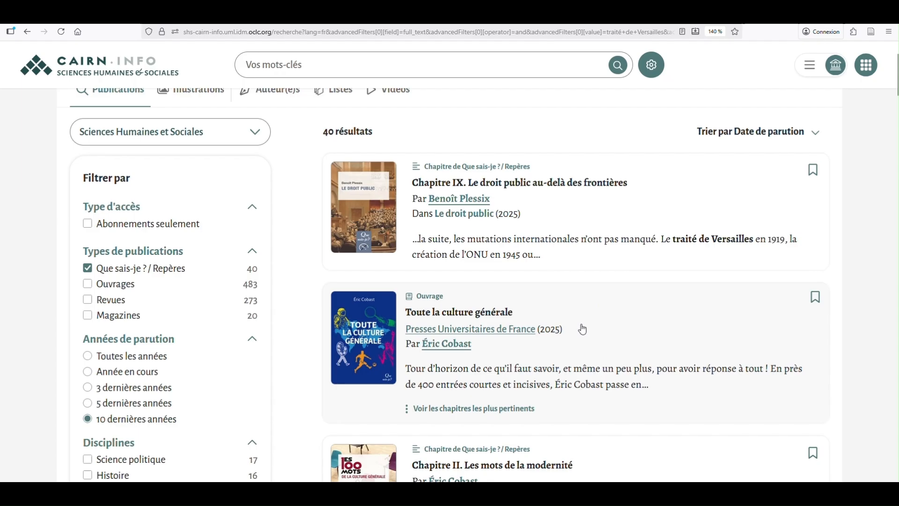
Step: Open the Revue de l'OFCE issue "Centenaire de la promulgation du Traité de Versailles (1920-2020)" from the search results
scroll(582, 329, "down", 3)
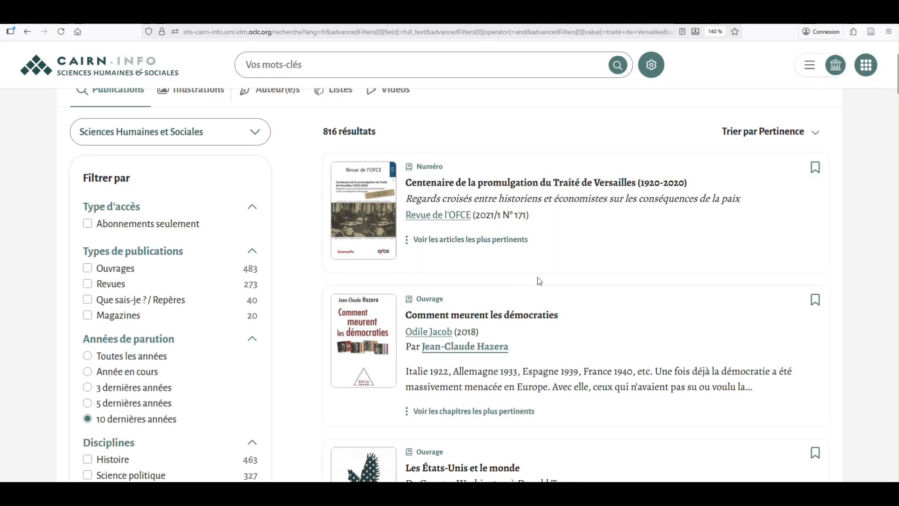
left_click(634, 189)
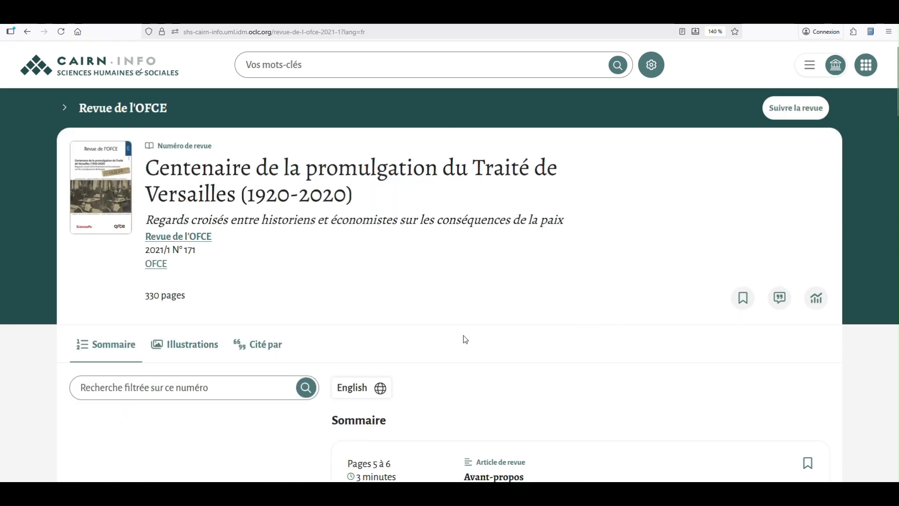
Step: Look through the issue's Sommaire and open the Partie 1 article "Juin 1919, l'Allemagne face au Traité de Versailles"
scroll(473, 342, "down", 2)
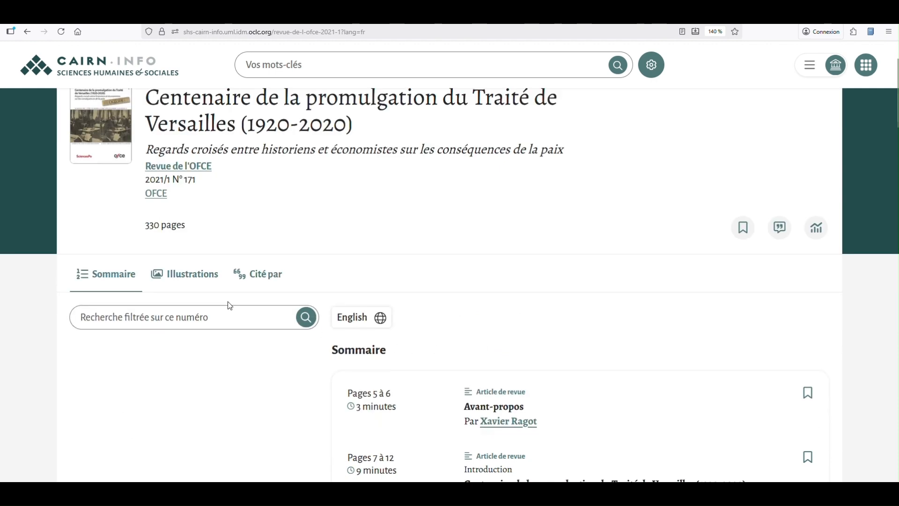
scroll(431, 330, "down", 2)
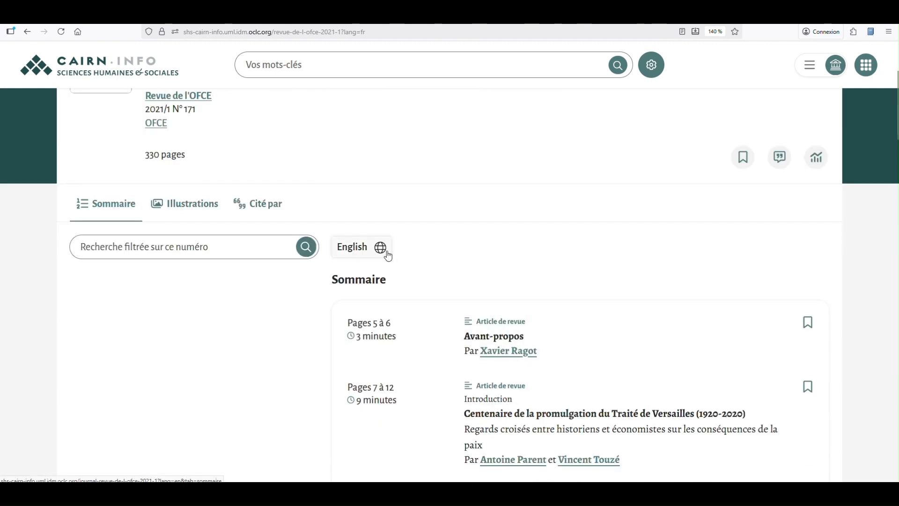
scroll(510, 343, "down", 2)
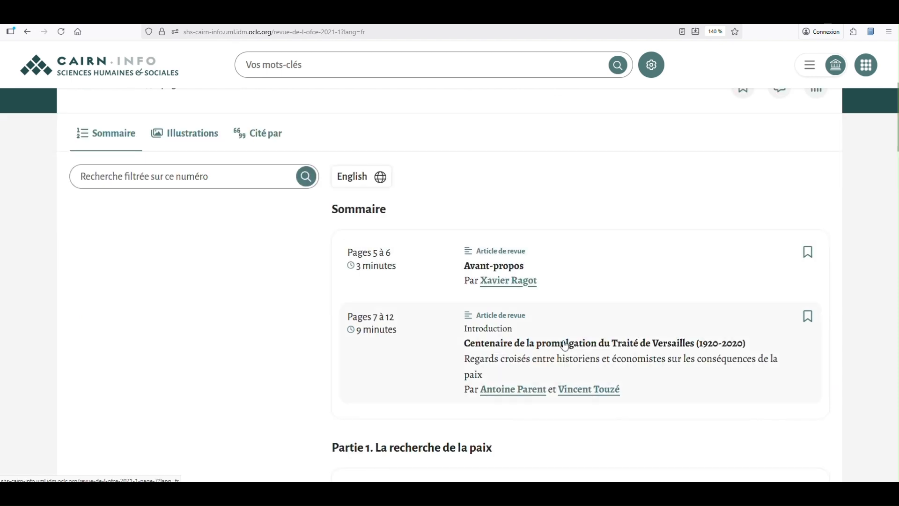
scroll(436, 396, "down", 2)
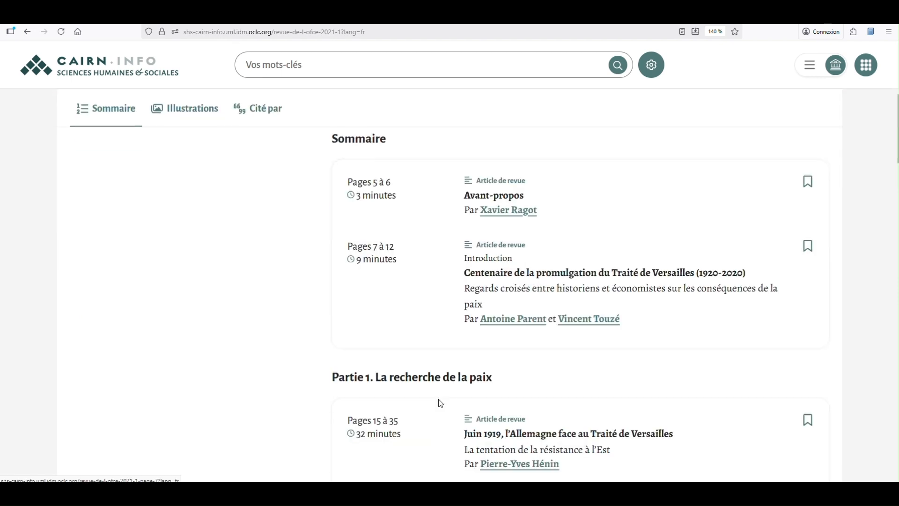
scroll(510, 411, "down", 2)
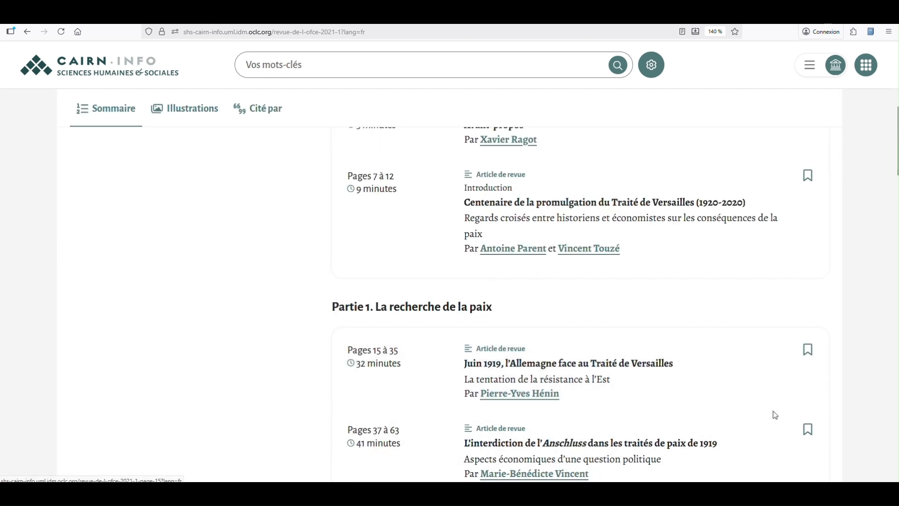
scroll(763, 414, "down", 4)
scroll(628, 415, "down", 2)
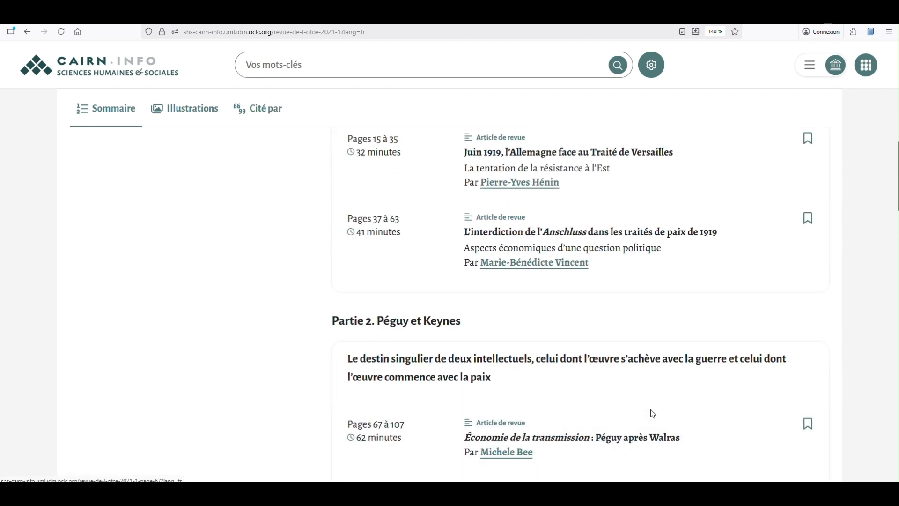
scroll(418, 306, "up", 2)
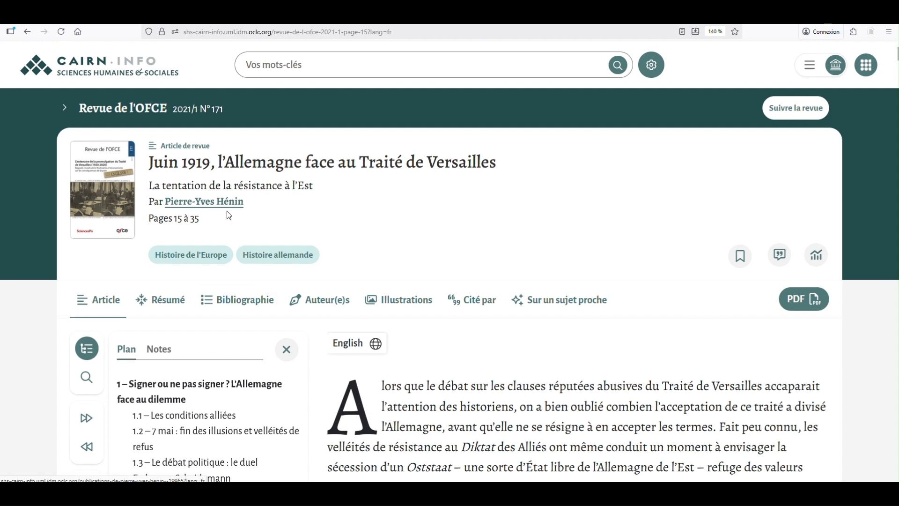
Step: Examine the article's page range, introductory text and section plan
left_click_drag(177, 219, 195, 220)
left_click(234, 232)
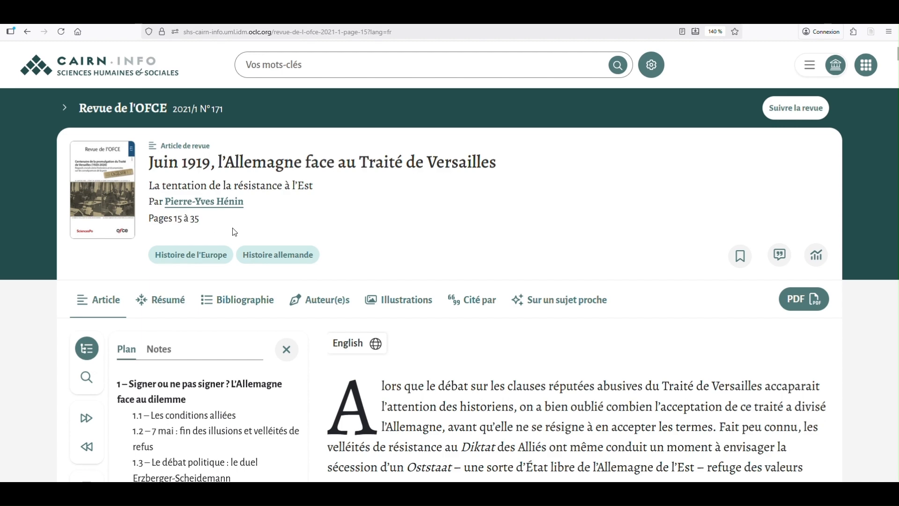
scroll(533, 364, "down", 3)
left_click_drag(431, 258, 599, 320)
left_click(611, 340)
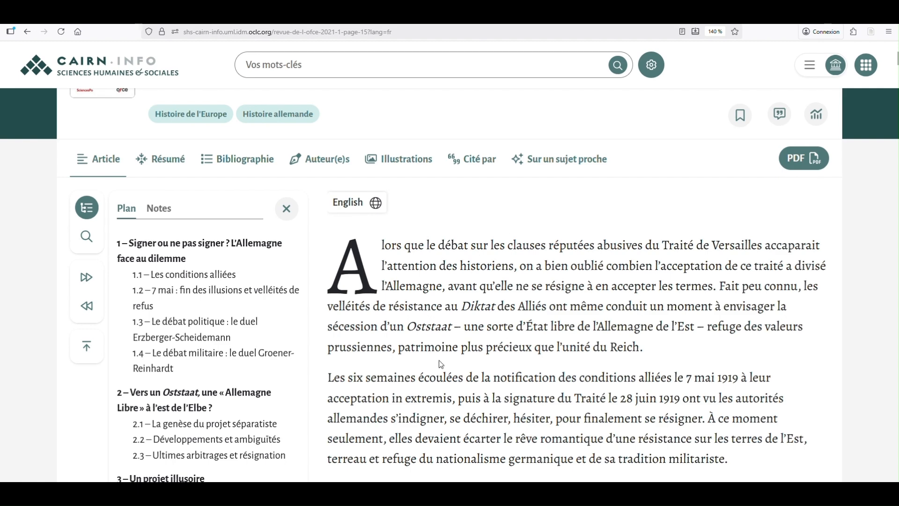
scroll(274, 380, "down", 2)
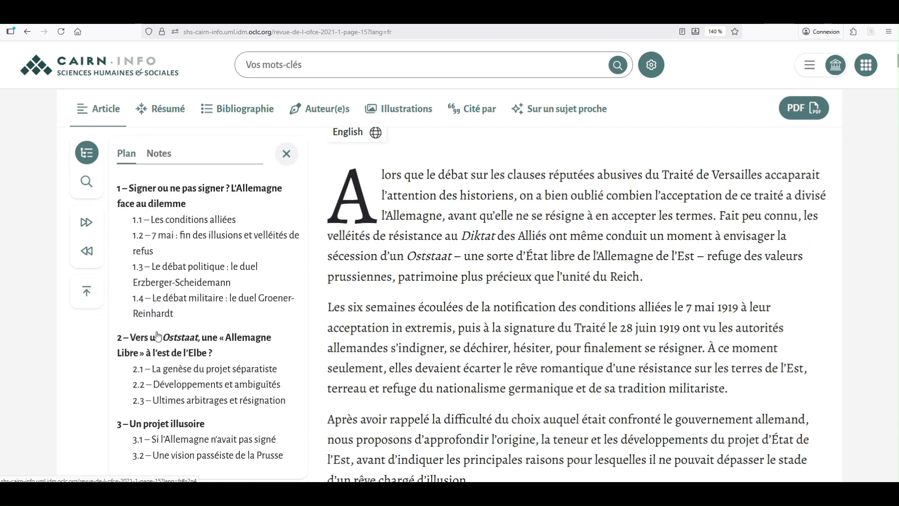
scroll(159, 355, "down", 4)
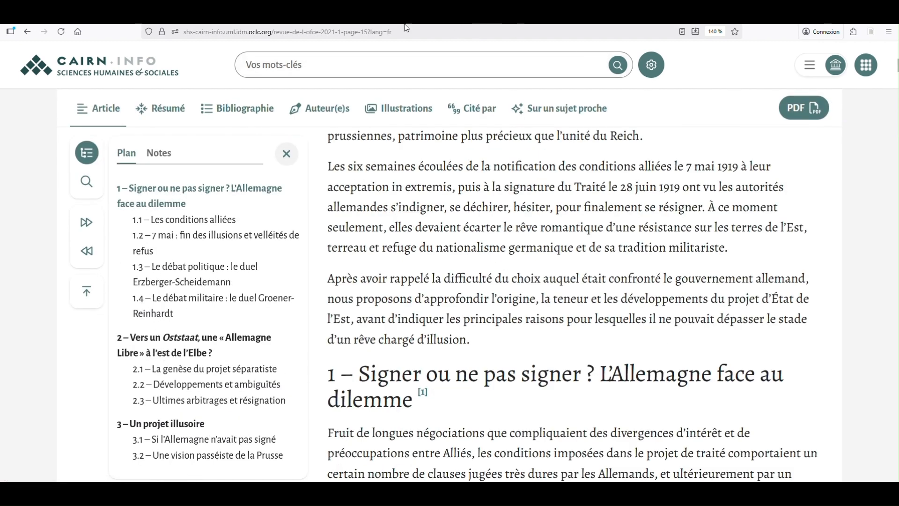
scroll(402, 31, "up", 4)
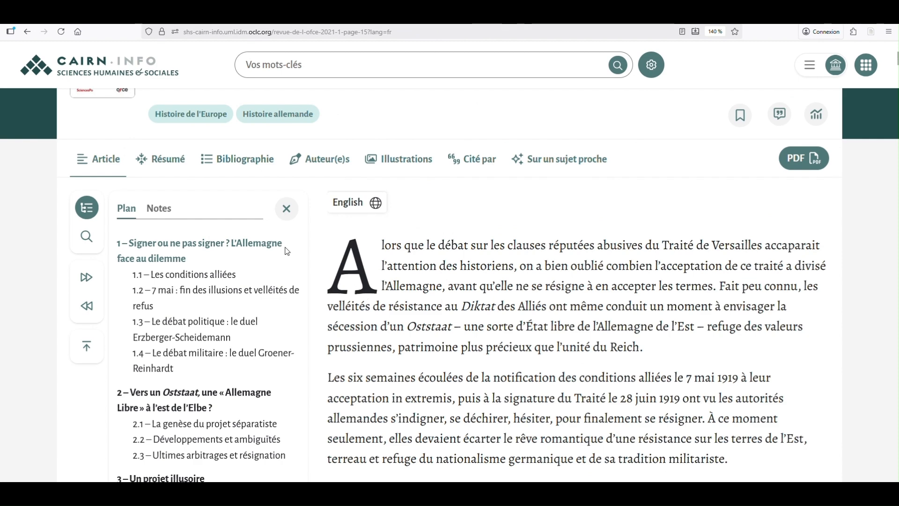
Step: View the article's Résumé and read through to its publisher keywords, online publication date and DOI link
left_click(161, 173)
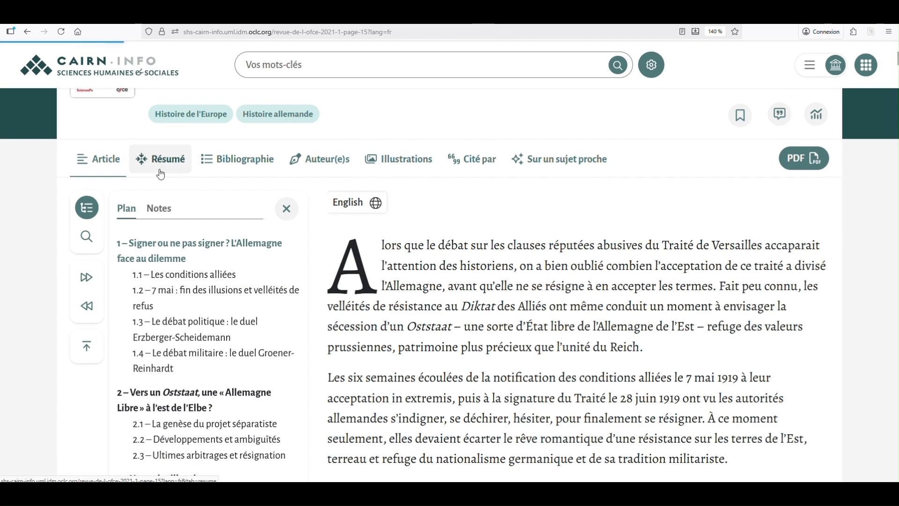
scroll(331, 366, "down", 4)
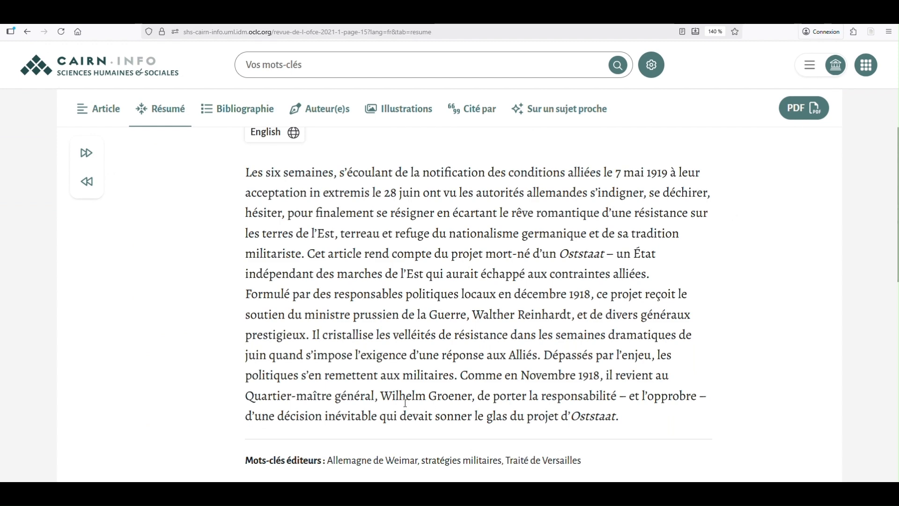
scroll(405, 400, "down", 1)
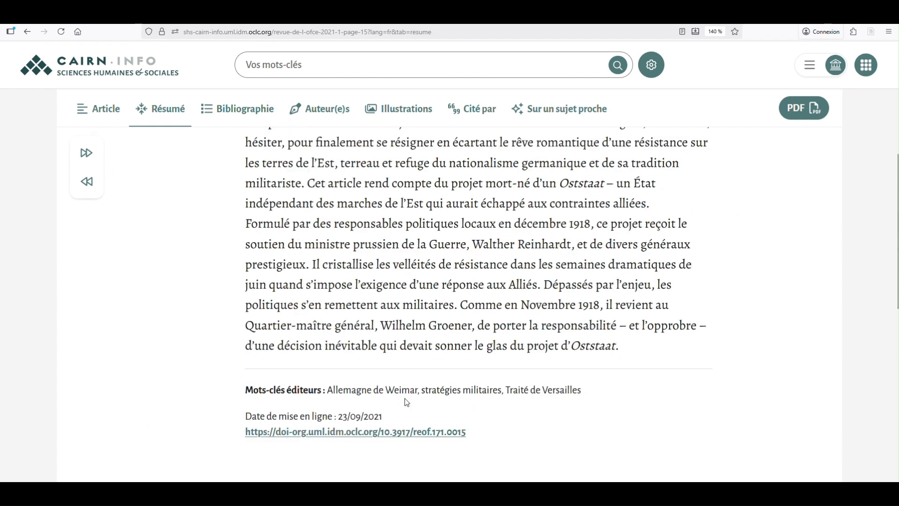
scroll(406, 402, "up", 3)
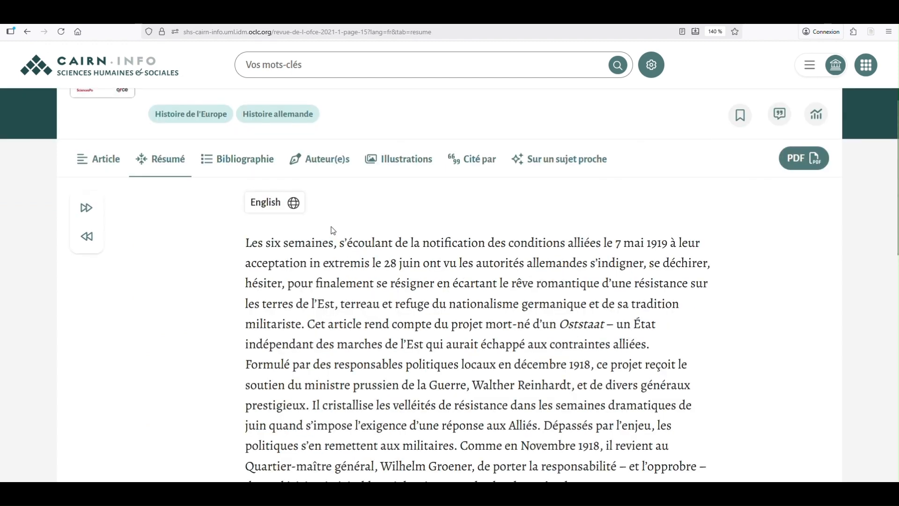
Step: View the article's Bibliographie references and the publications listed under Cité par
left_click(246, 166)
scroll(308, 386, "down", 5)
scroll(310, 384, "up", 3)
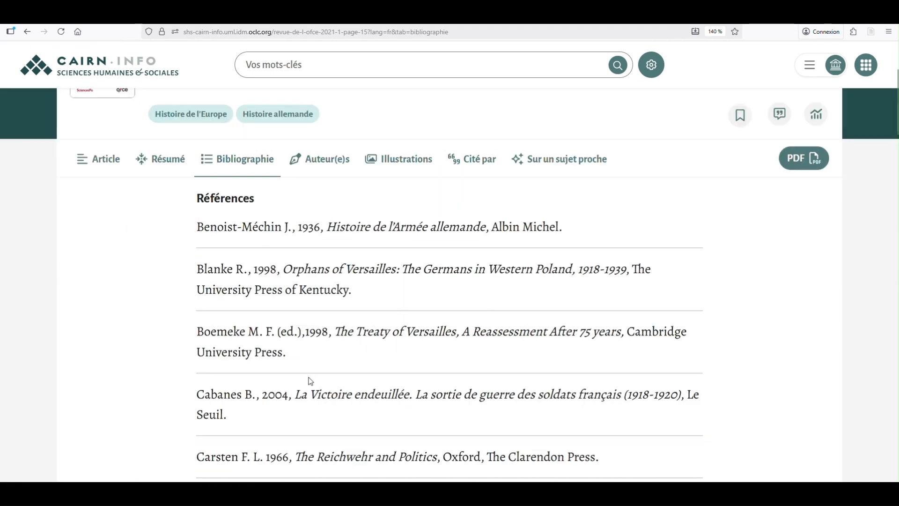
left_click(457, 160)
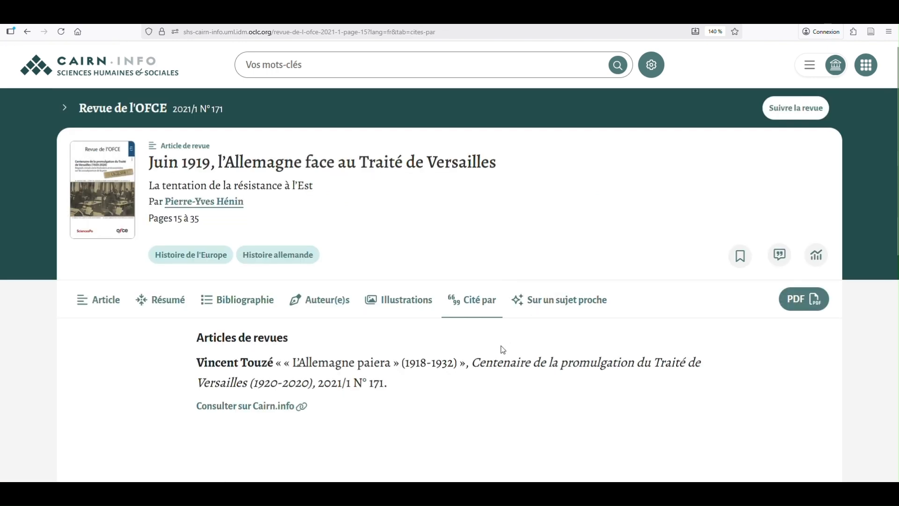
scroll(502, 347, "down", 2)
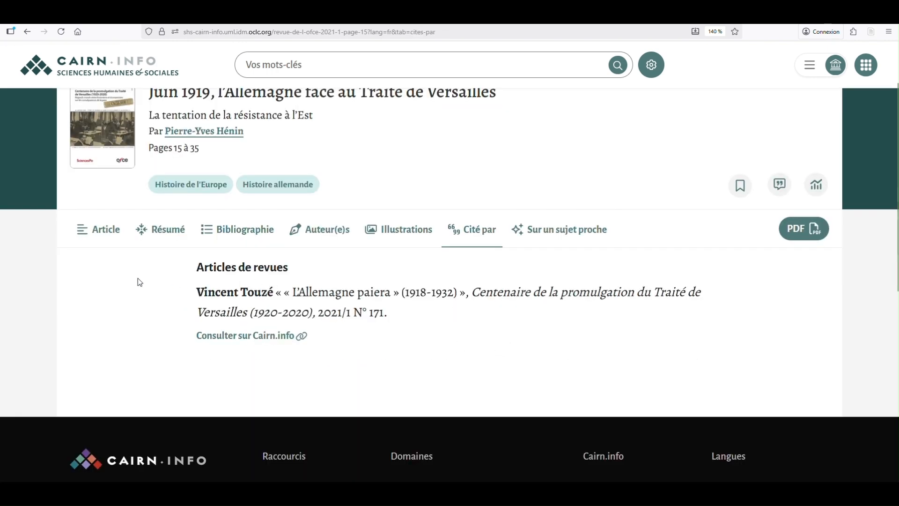
Step: Return to the article's full text, search within it for "france" and select the first matching passage
left_click(95, 240)
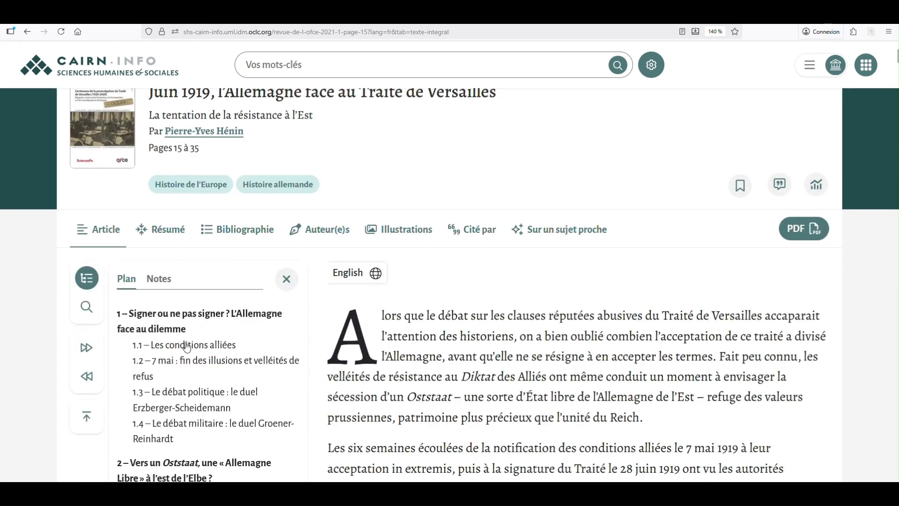
left_click(86, 309)
left_click(159, 311)
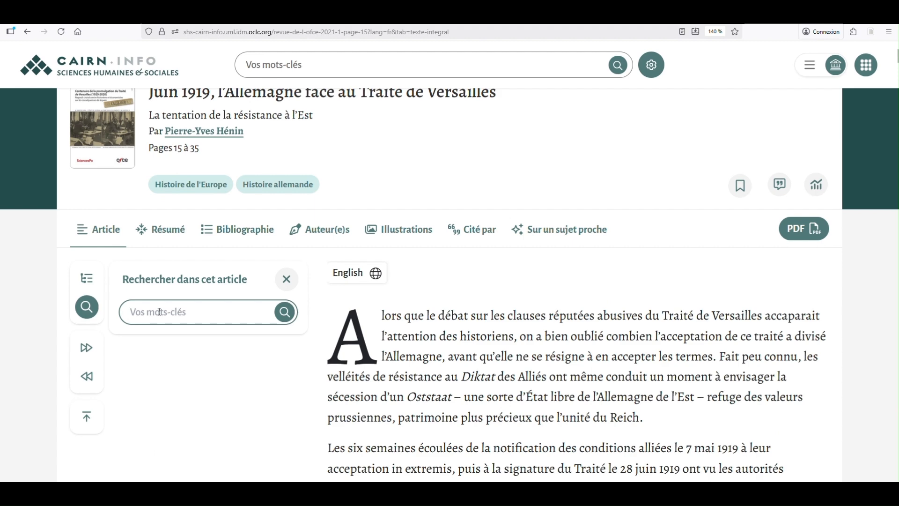
type("france")
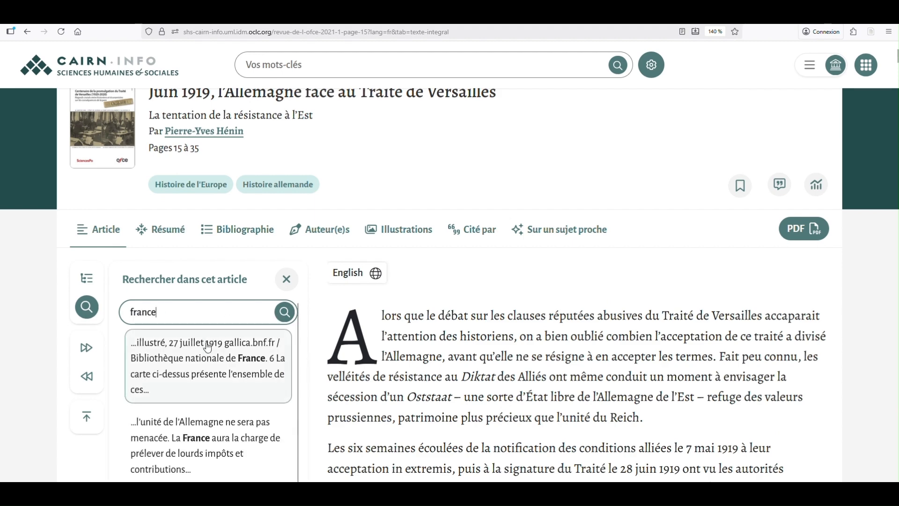
left_click(217, 381)
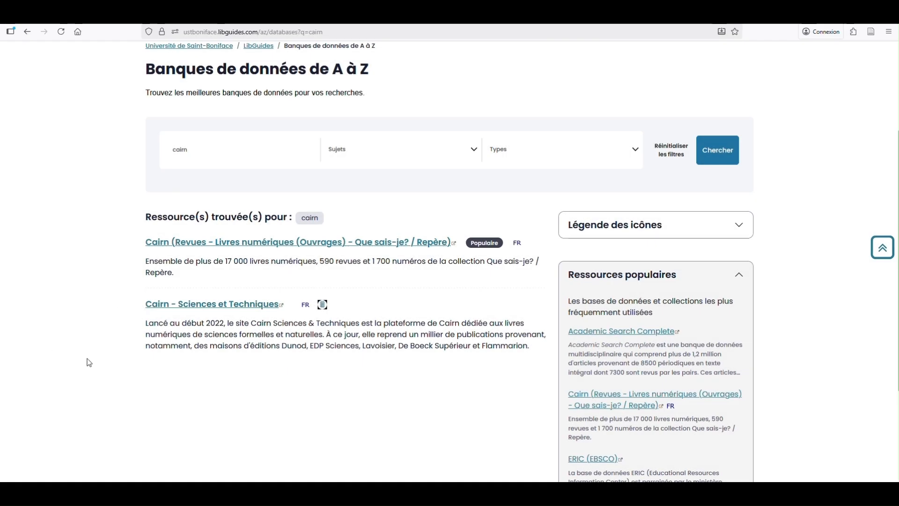
Step: Open Cairn - Sciences et Techniques from the library's database list and browse its Ouvrages
left_click(231, 305)
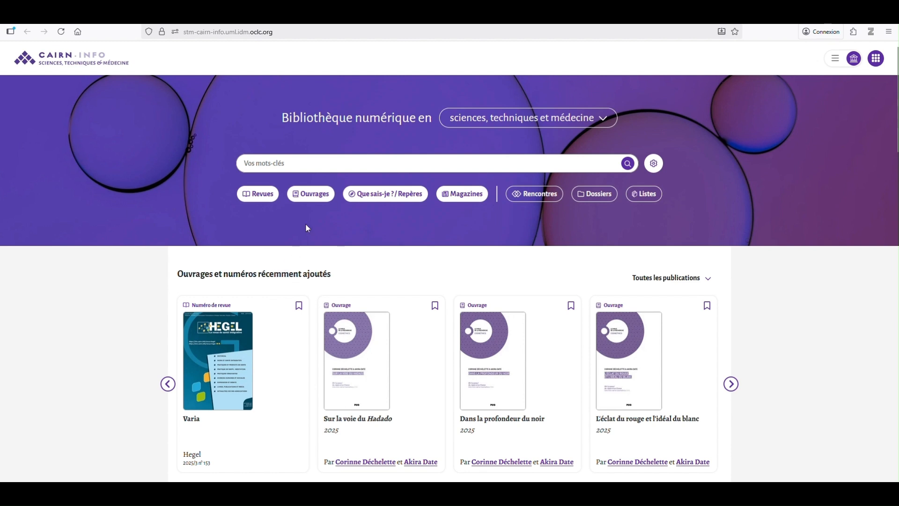
left_click(316, 201)
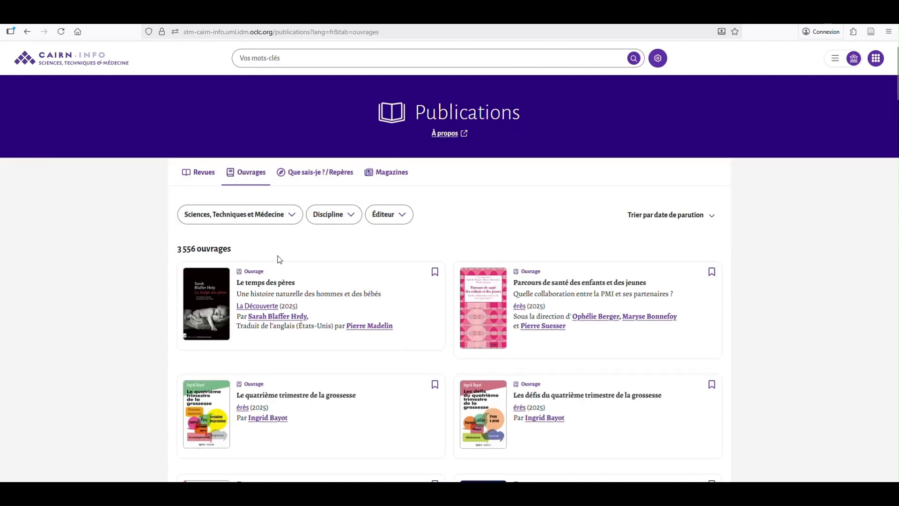
Step: Review the available disciplines and filter the Ouvrages by Chimie
left_click(349, 218)
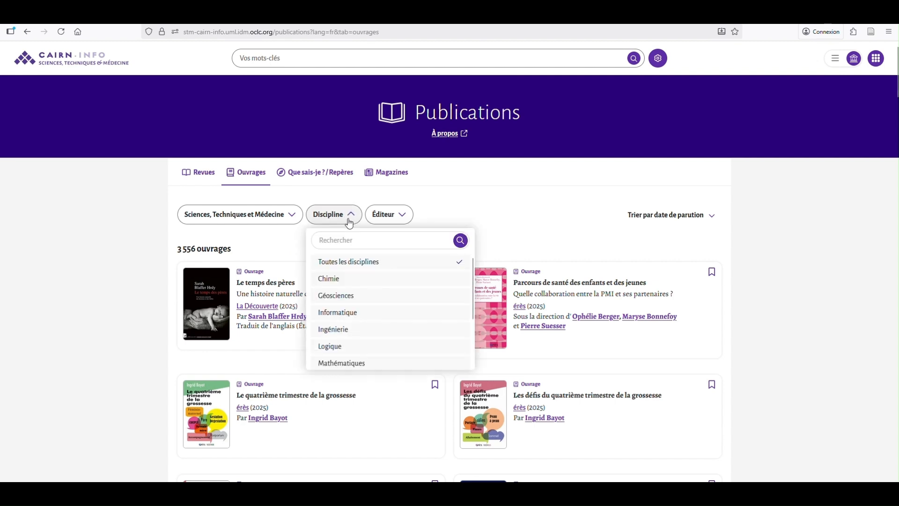
scroll(389, 327, "down", 2)
scroll(391, 331, "down", 1)
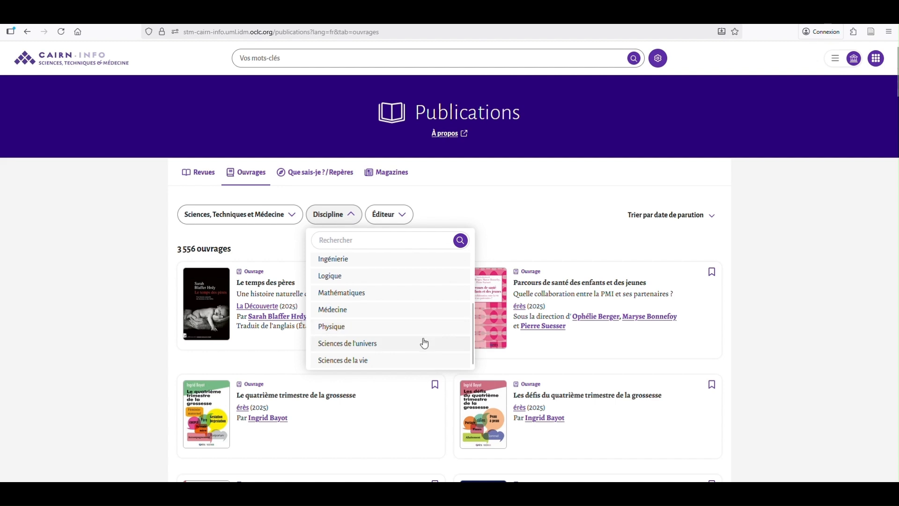
scroll(424, 342, "down", 2)
scroll(373, 294, "up", 3)
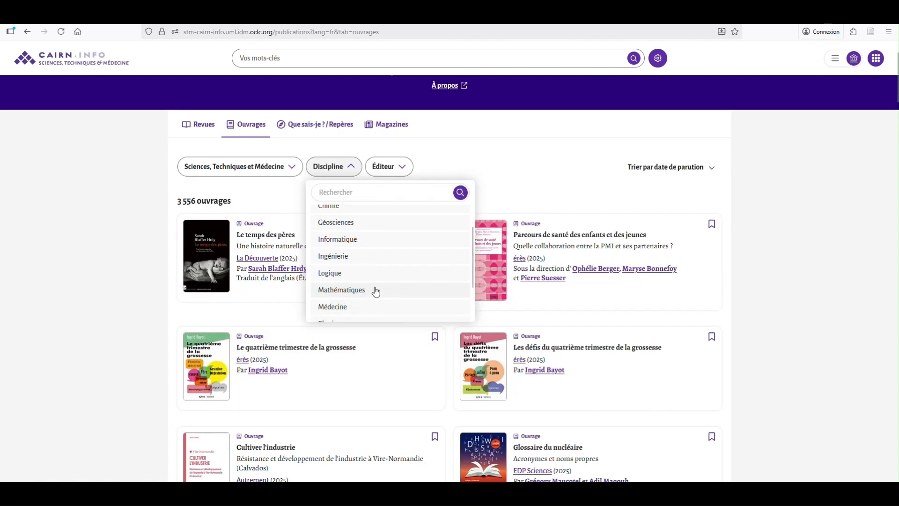
left_click(360, 234)
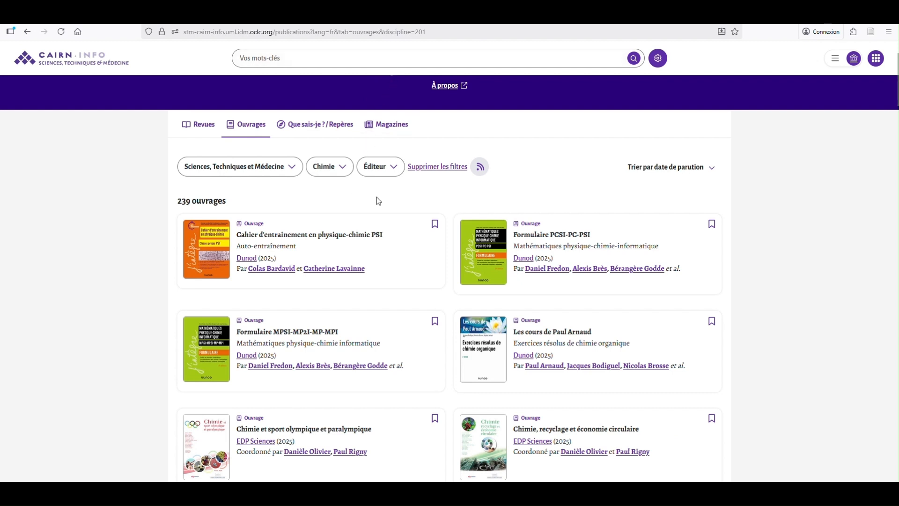
Step: Open the book "Chimie et sport olympique et paralympique" and look through its Présentation and Sommaire
left_click(375, 175)
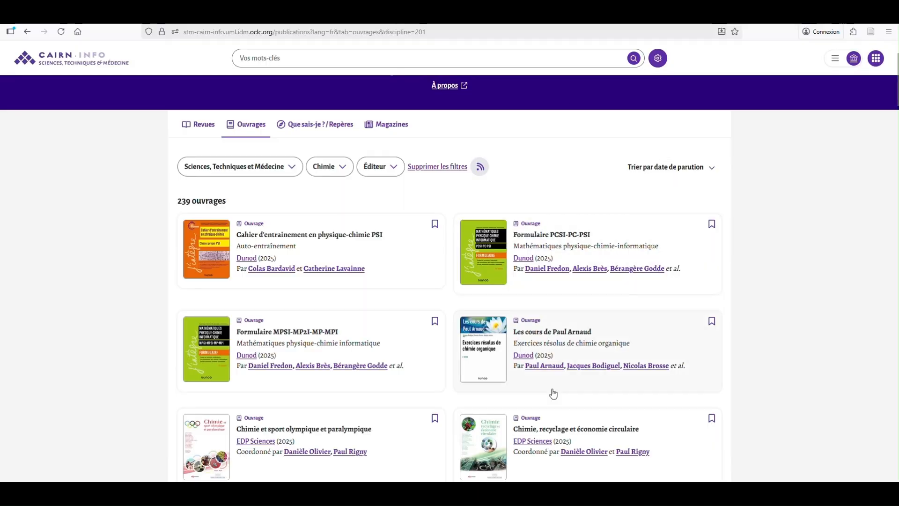
scroll(377, 395, "down", 3)
left_click(236, 330)
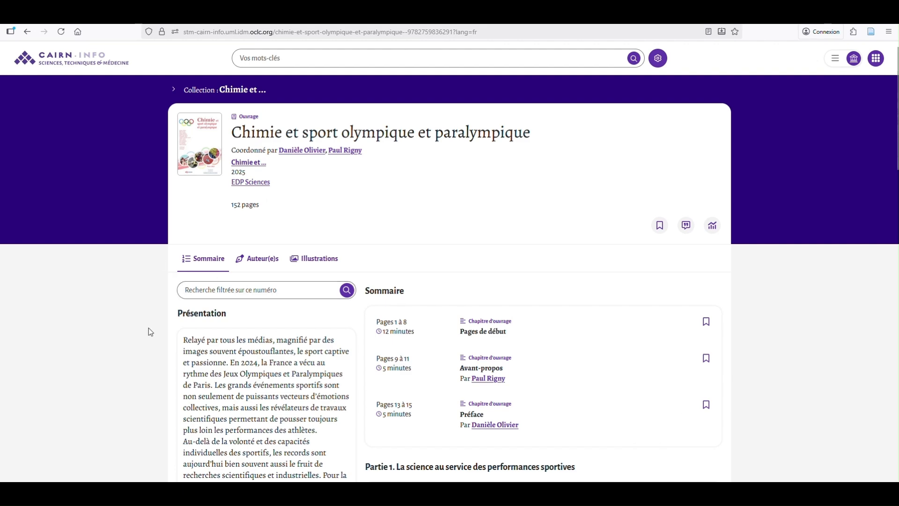
scroll(201, 358, "down", 2)
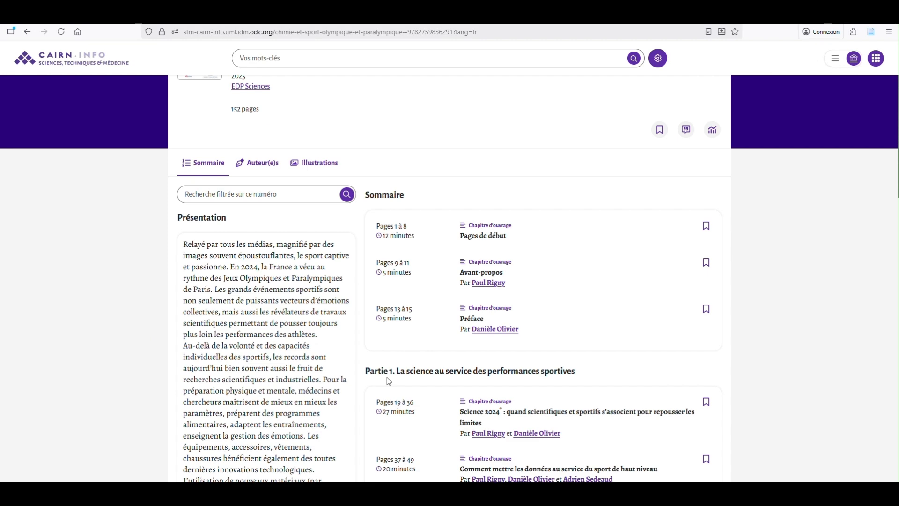
scroll(285, 345, "down", 4)
scroll(359, 326, "up", 1)
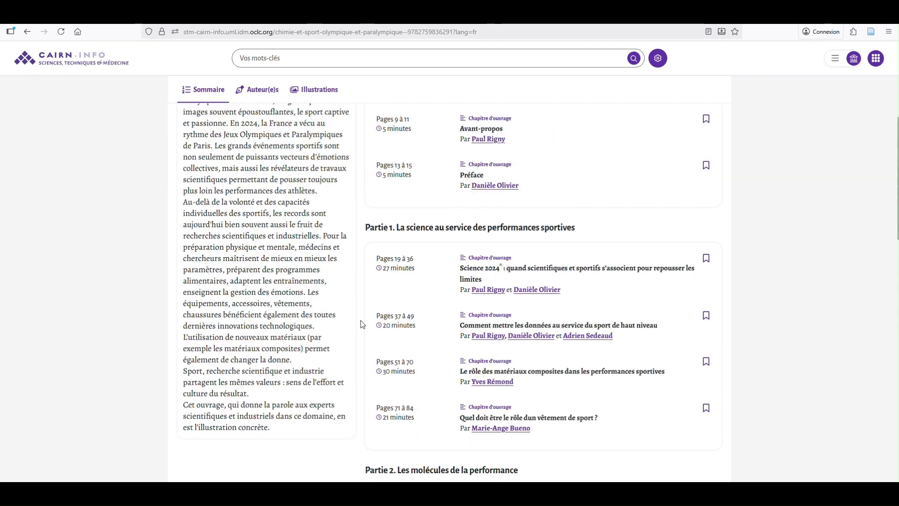
Step: Open the chapter "Comment mettre les données au service du sport de haut niveau" in the page-by-page reader and look through its first pages
left_click(558, 275)
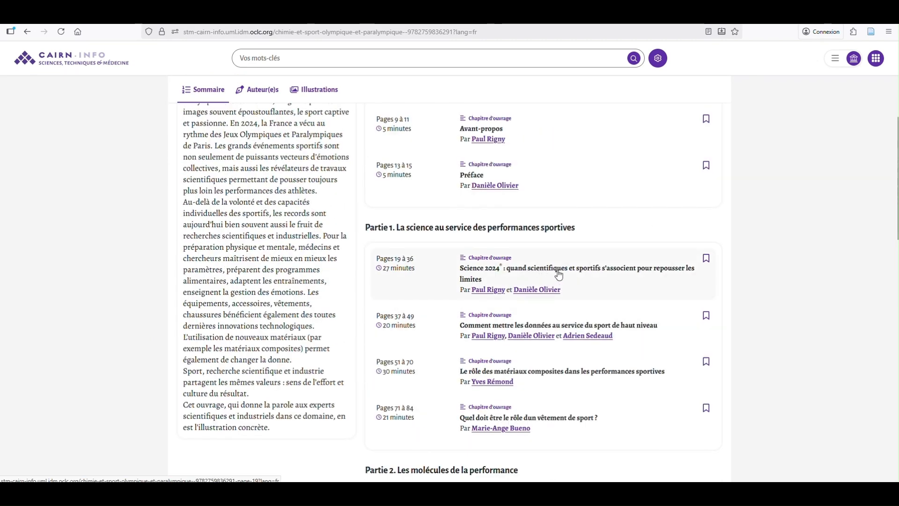
left_click(704, 217)
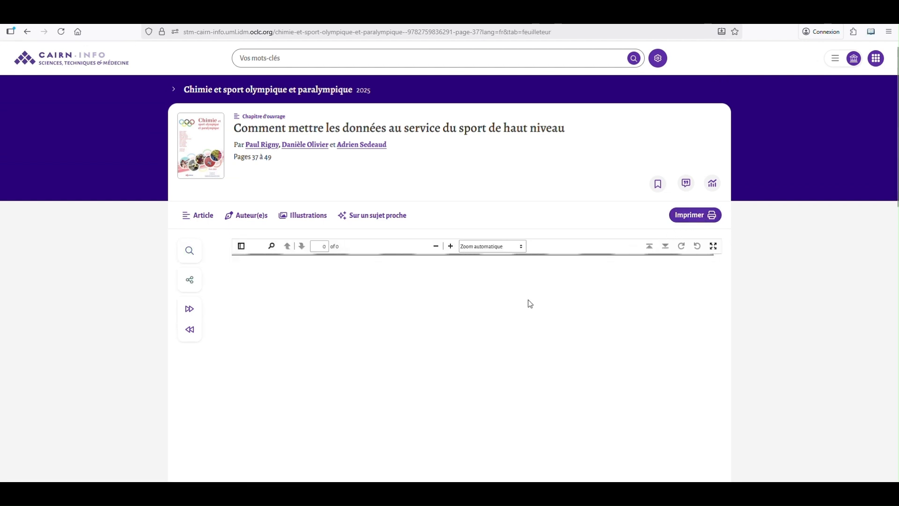
scroll(526, 336, "down", 3)
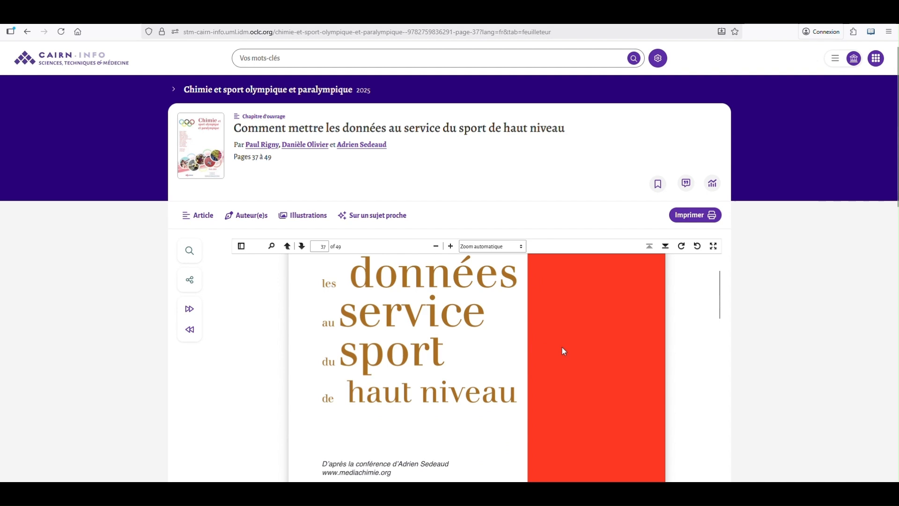
scroll(750, 376, "down", 2)
scroll(702, 373, "down", 8)
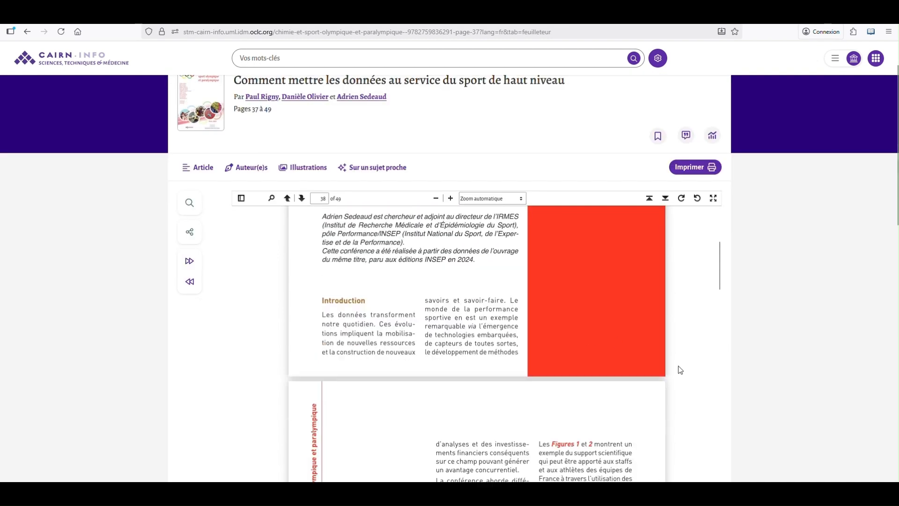
scroll(679, 369, "down", 10)
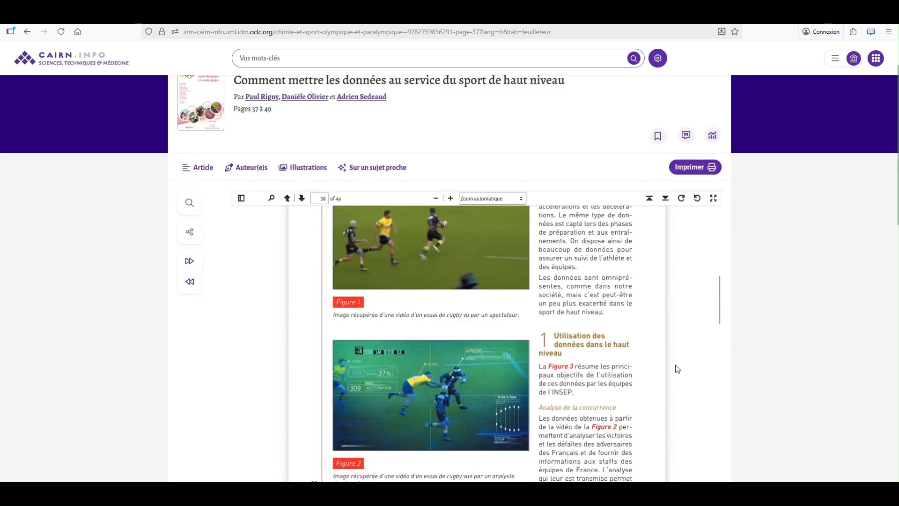
scroll(674, 368, "down", 1)
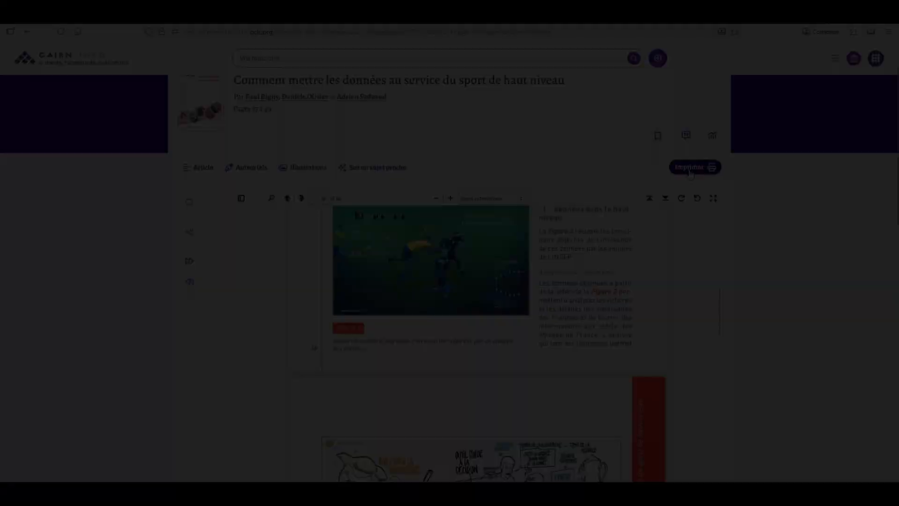